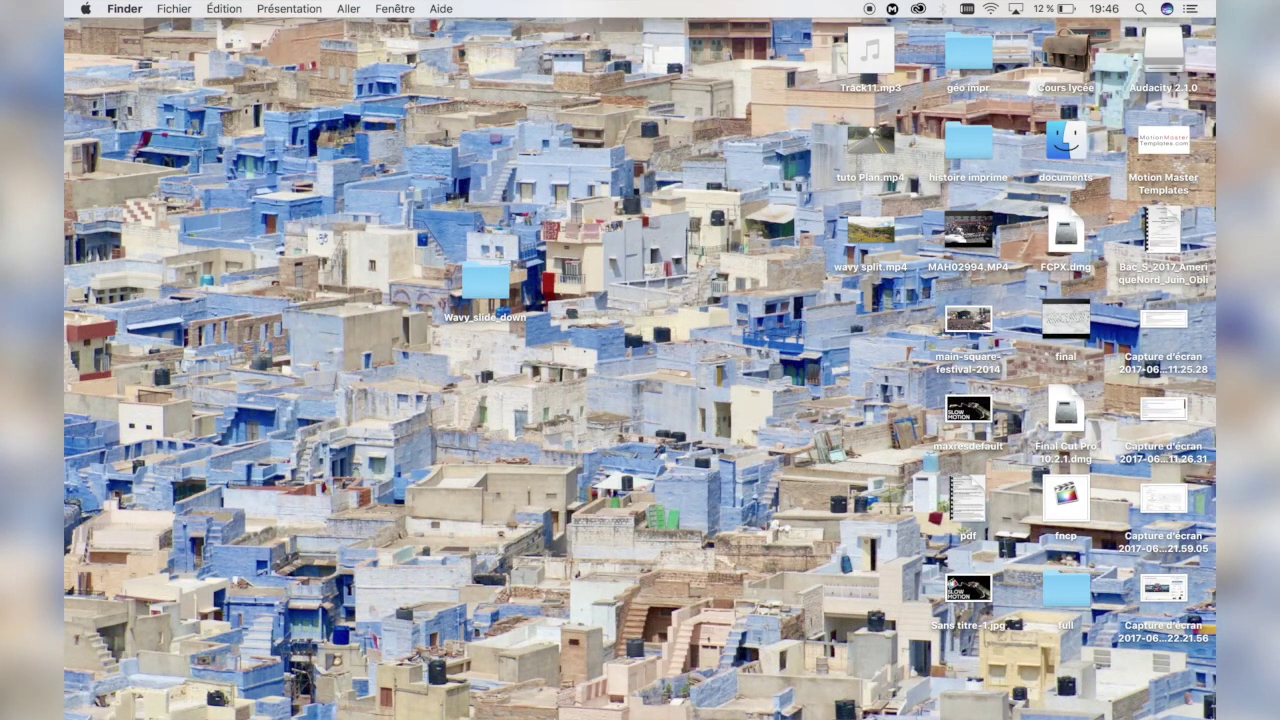
# Shift the Wavy_slide_down folder slightly on the desktop and quit Final Cut Pro.
pyautogui.moveTo(537, 700)
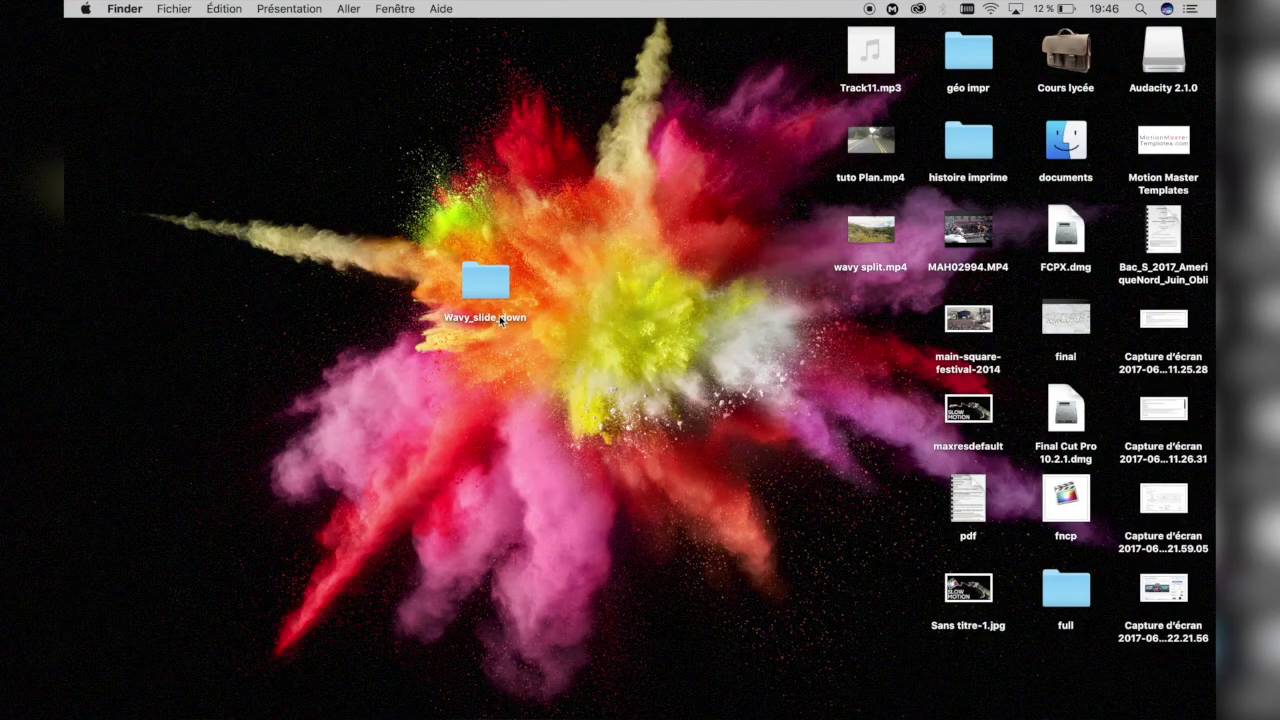
pyautogui.moveTo(510, 297); pyautogui.dragTo(552, 297)
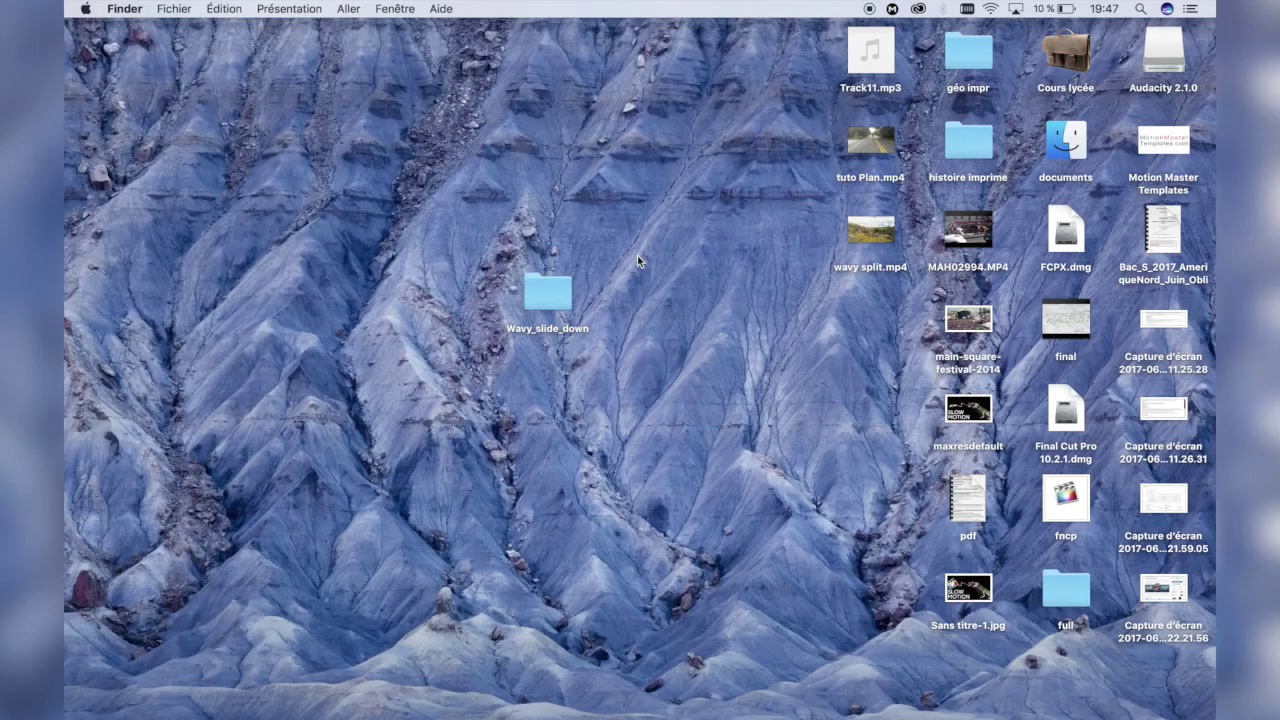
pyautogui.moveTo(231, 712)
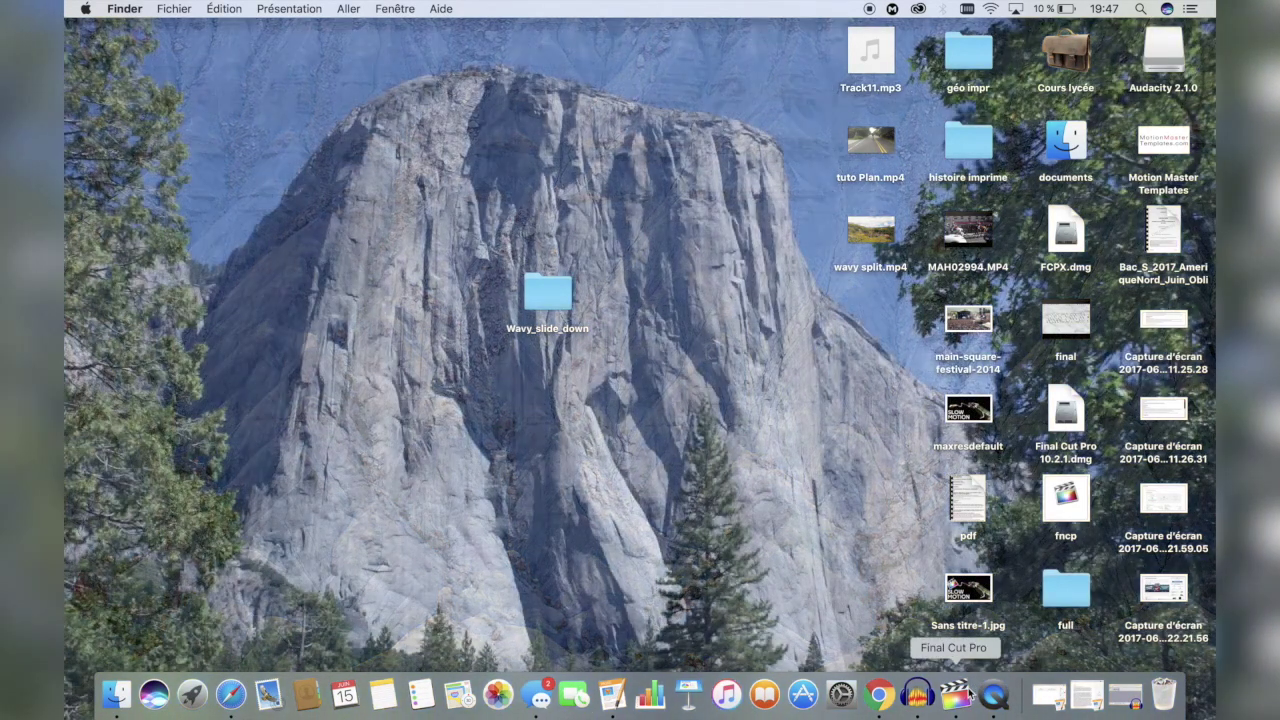
pyautogui.rightClick(955, 694)
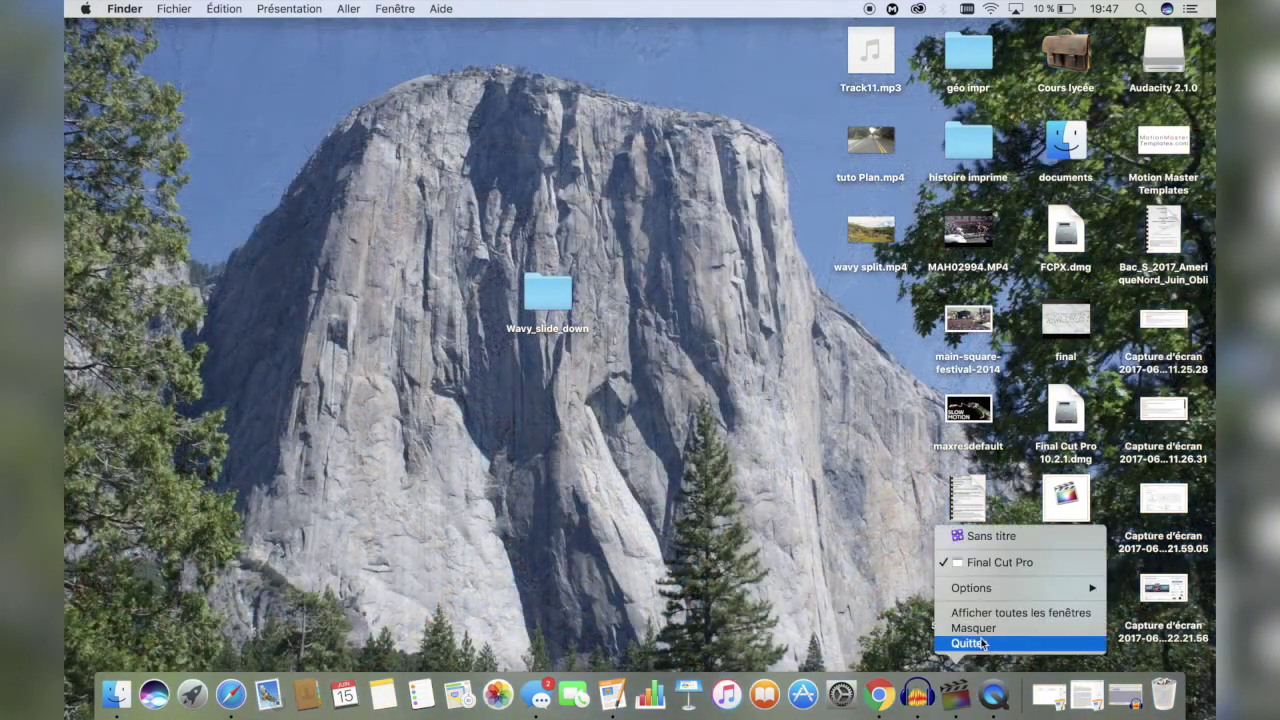
pyautogui.click(975, 643)
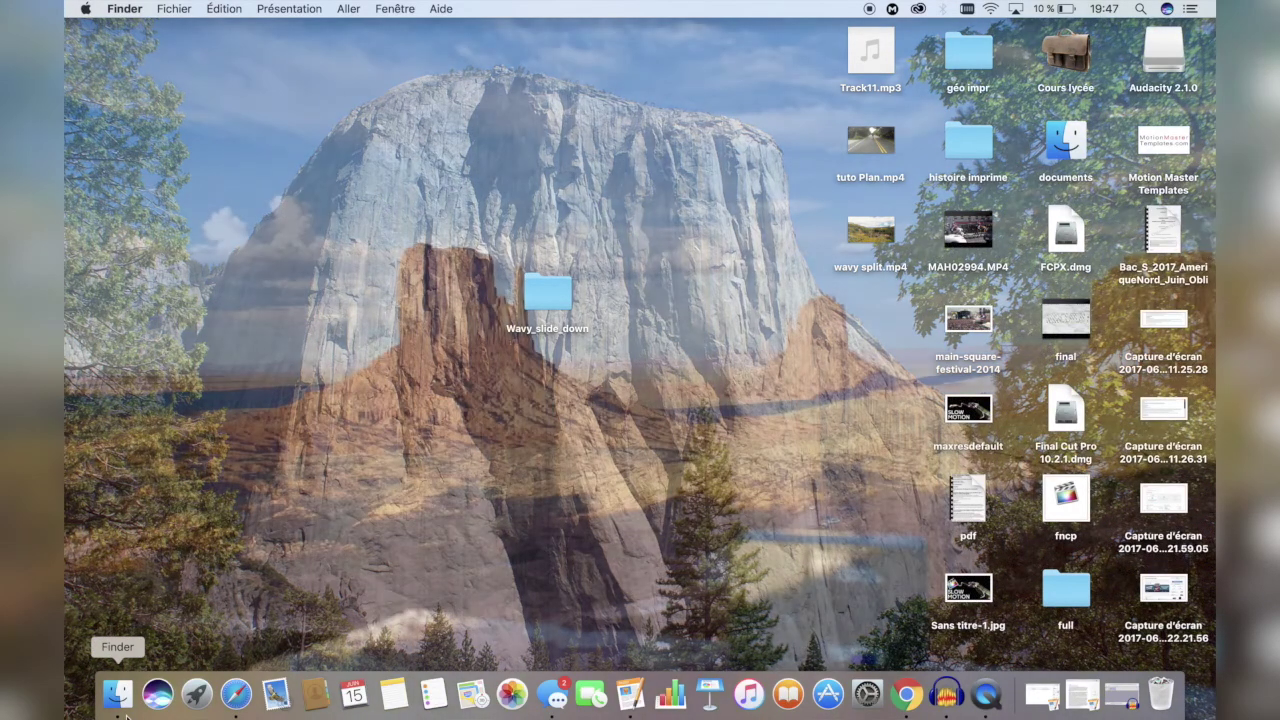
# Find Final Cut Pro in the Applications folder and show its package contents.
pyautogui.click(116, 694)
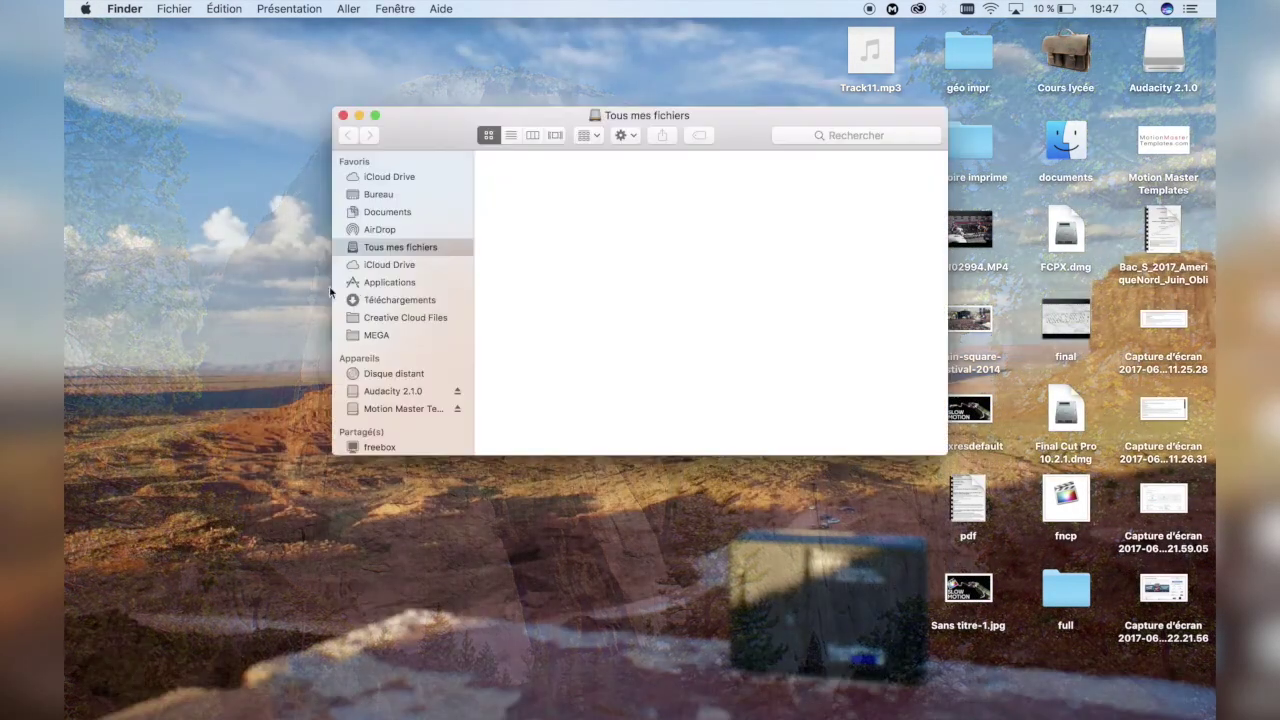
pyautogui.click(376, 283)
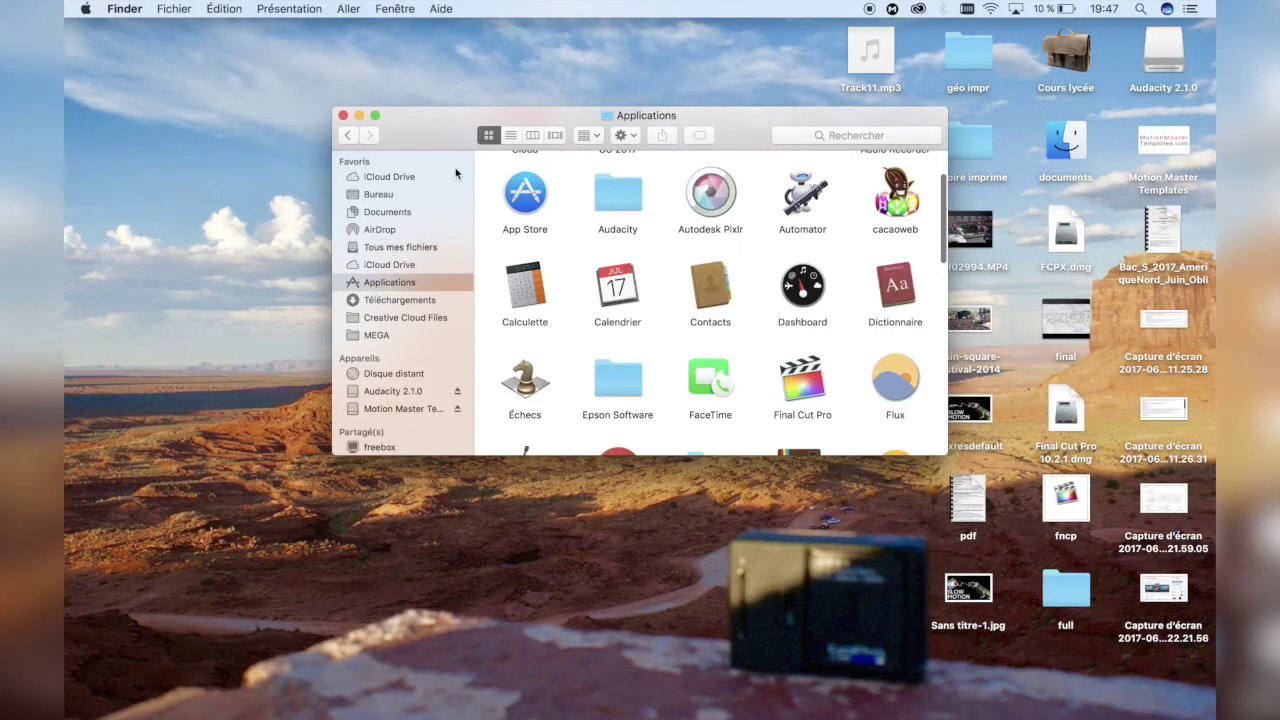
pyautogui.scroll(-1, 791, 360)
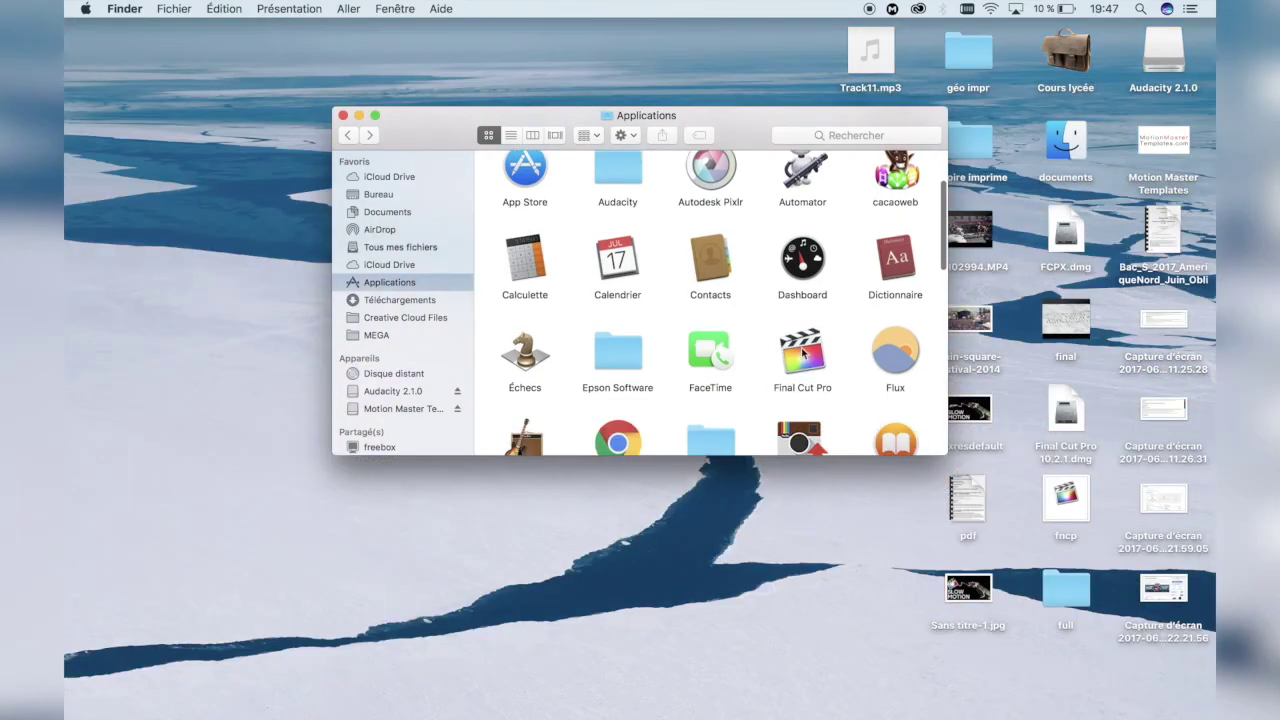
pyautogui.click(803, 352)
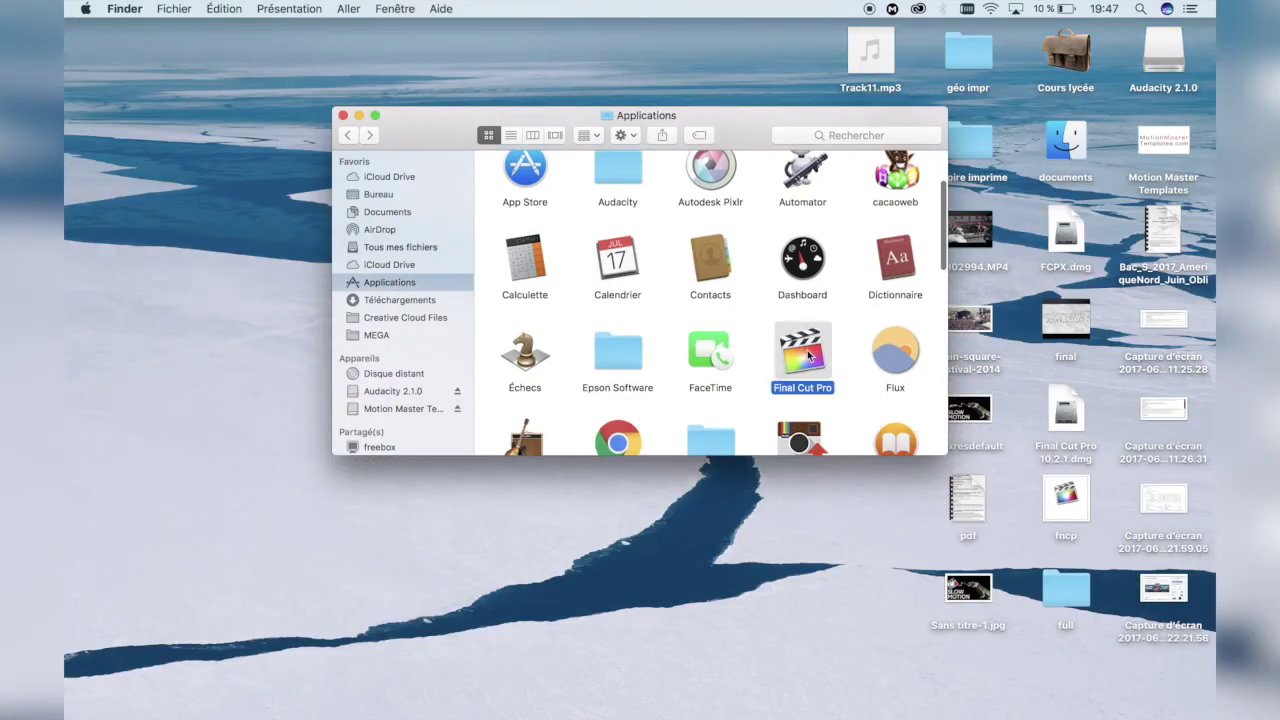
pyautogui.rightClick(806, 354)
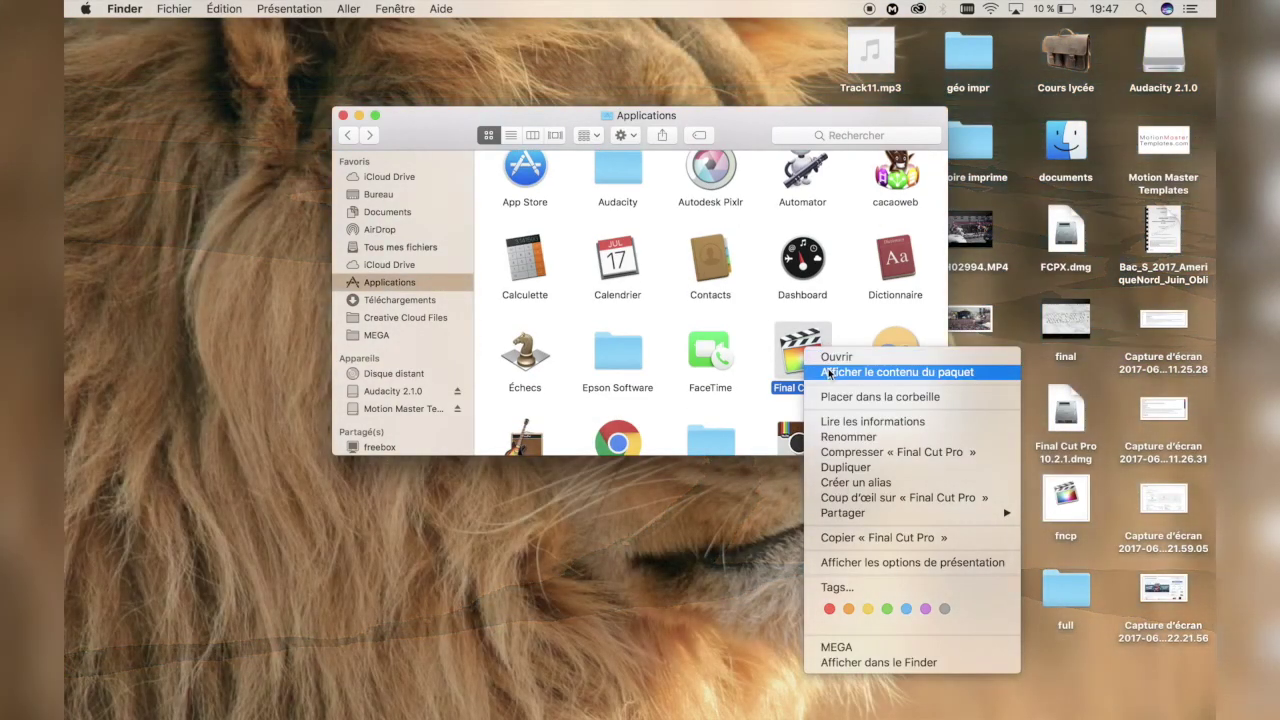
pyautogui.click(829, 372)
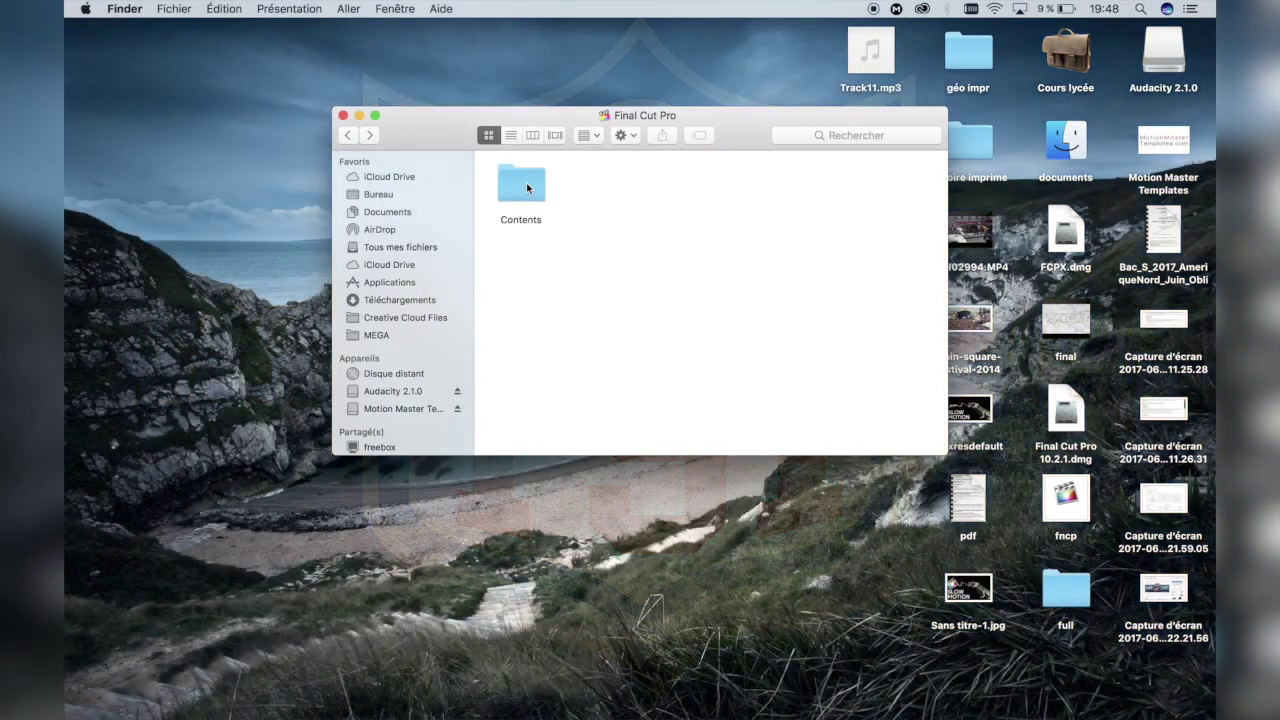
# Inside the package, go through Contents, PlugIns, MediaProviders and MotionEffect.fxp to its own Contents folder.
pyautogui.doubleClick(526, 182)
pyautogui.doubleClick(524, 283)
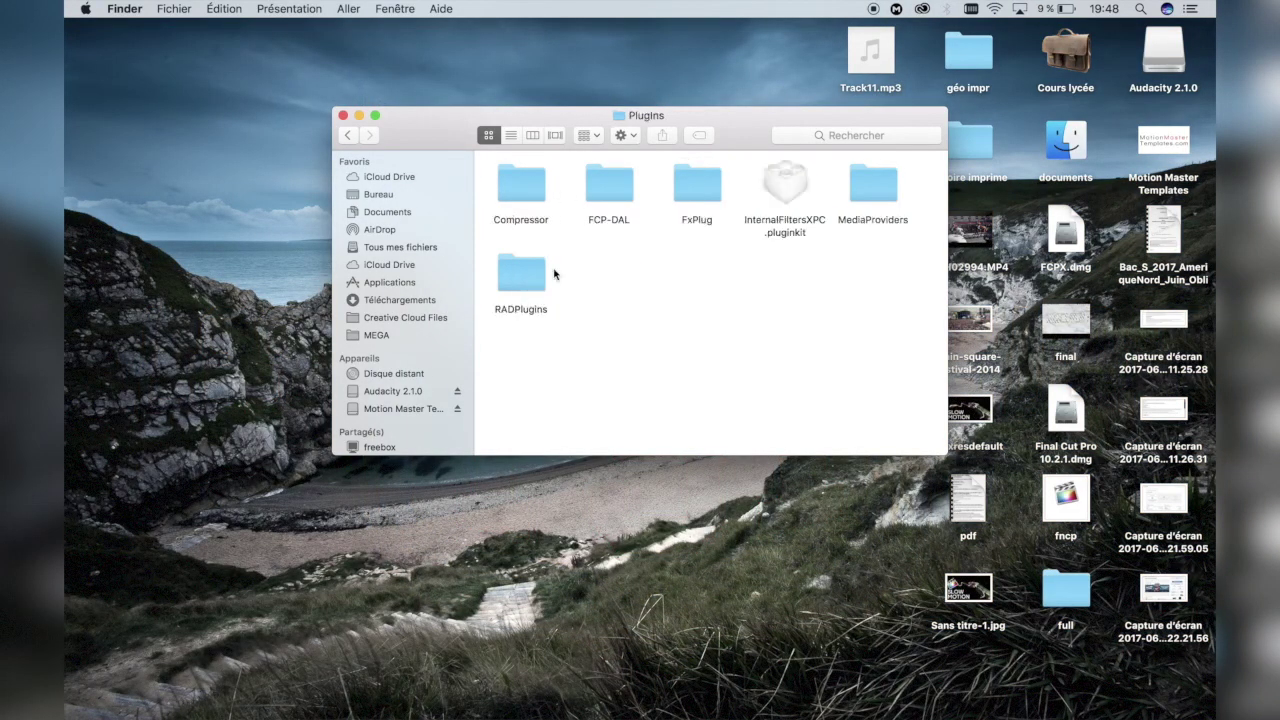
pyautogui.doubleClick(873, 187)
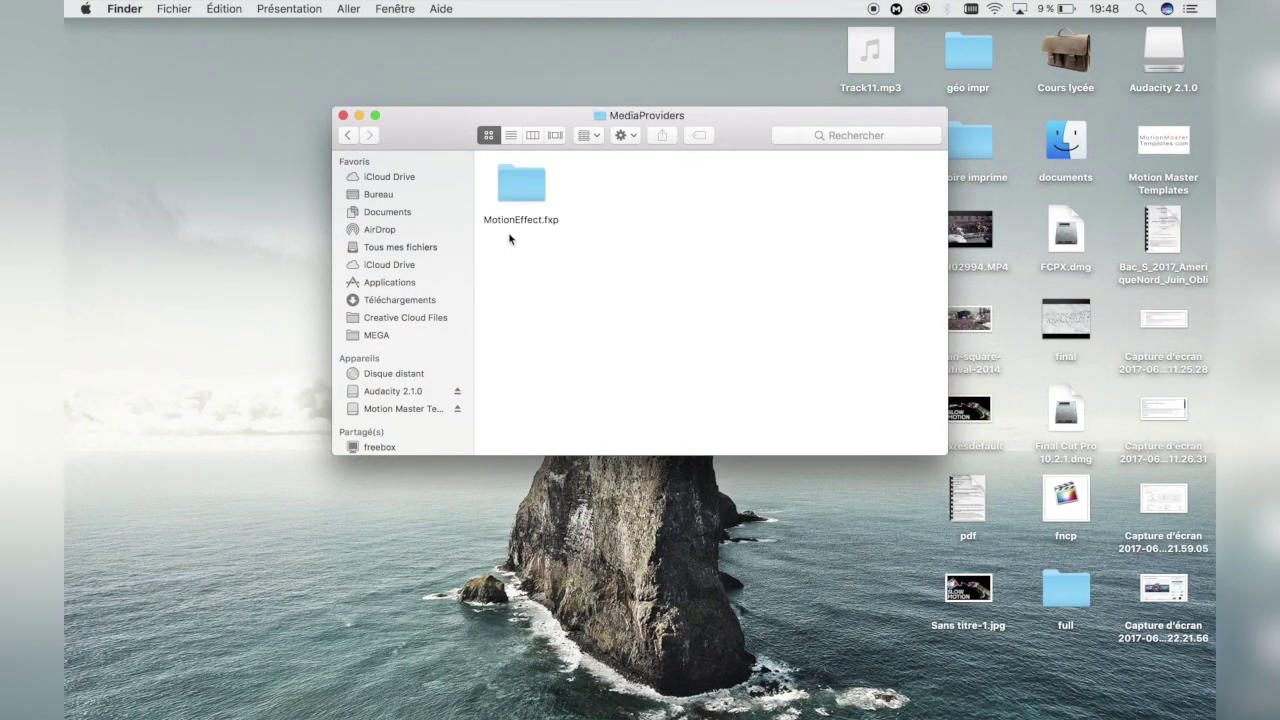
pyautogui.doubleClick(528, 192)
pyautogui.doubleClick(536, 171)
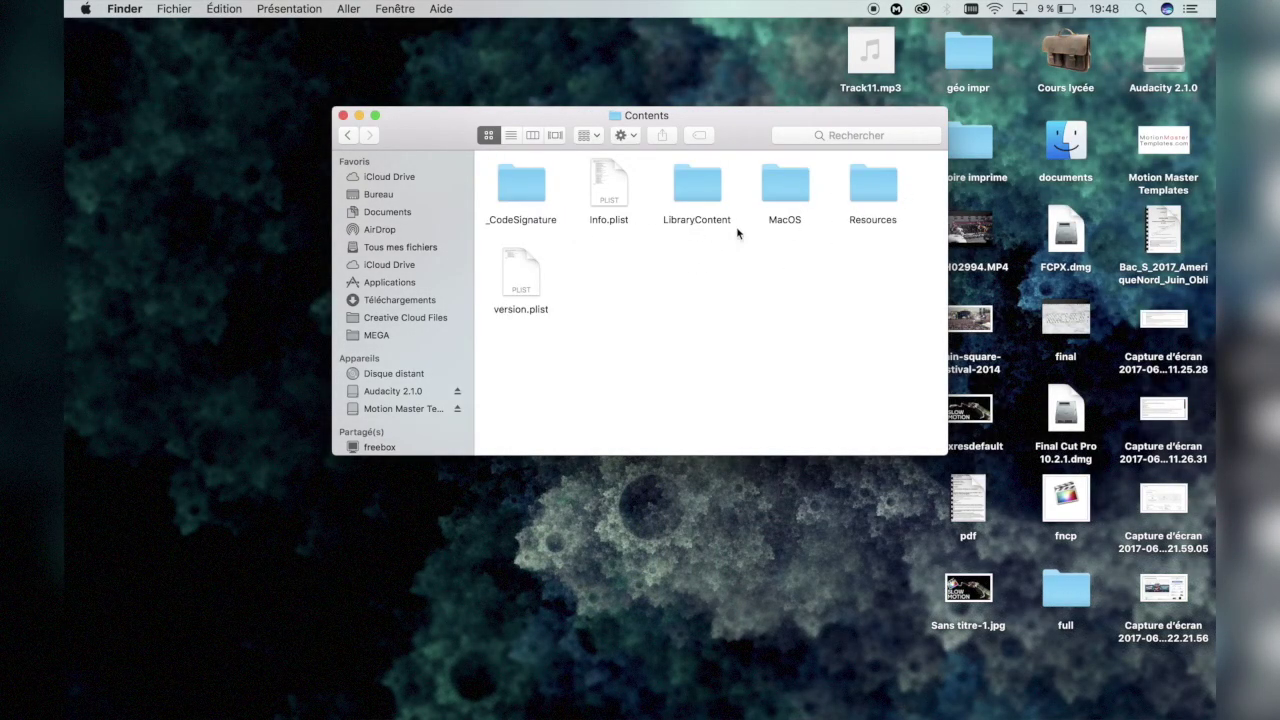
# Go into the Resources folder of MotionEffect.fxp and open its Templates folder.
pyautogui.doubleClick(866, 195)
pyautogui.scroll(-10, 709, 289)
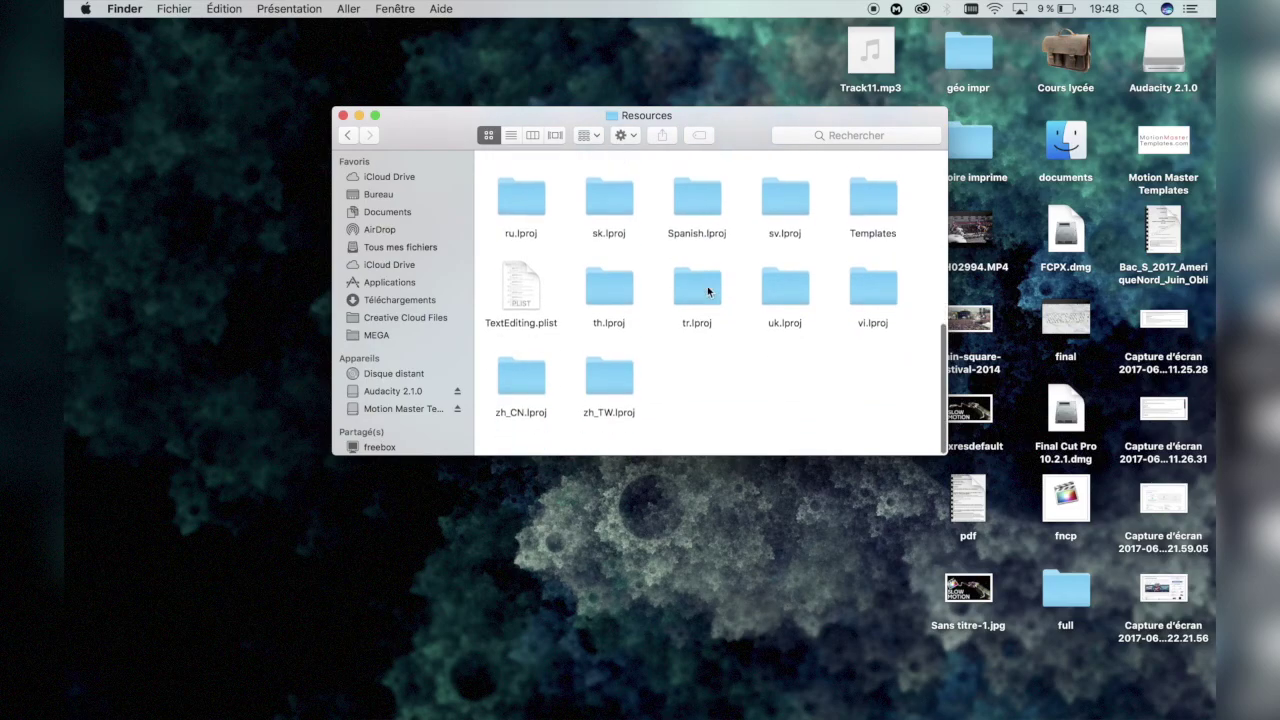
pyautogui.scroll(5, 818, 263)
pyautogui.scroll(-8, 900, 252)
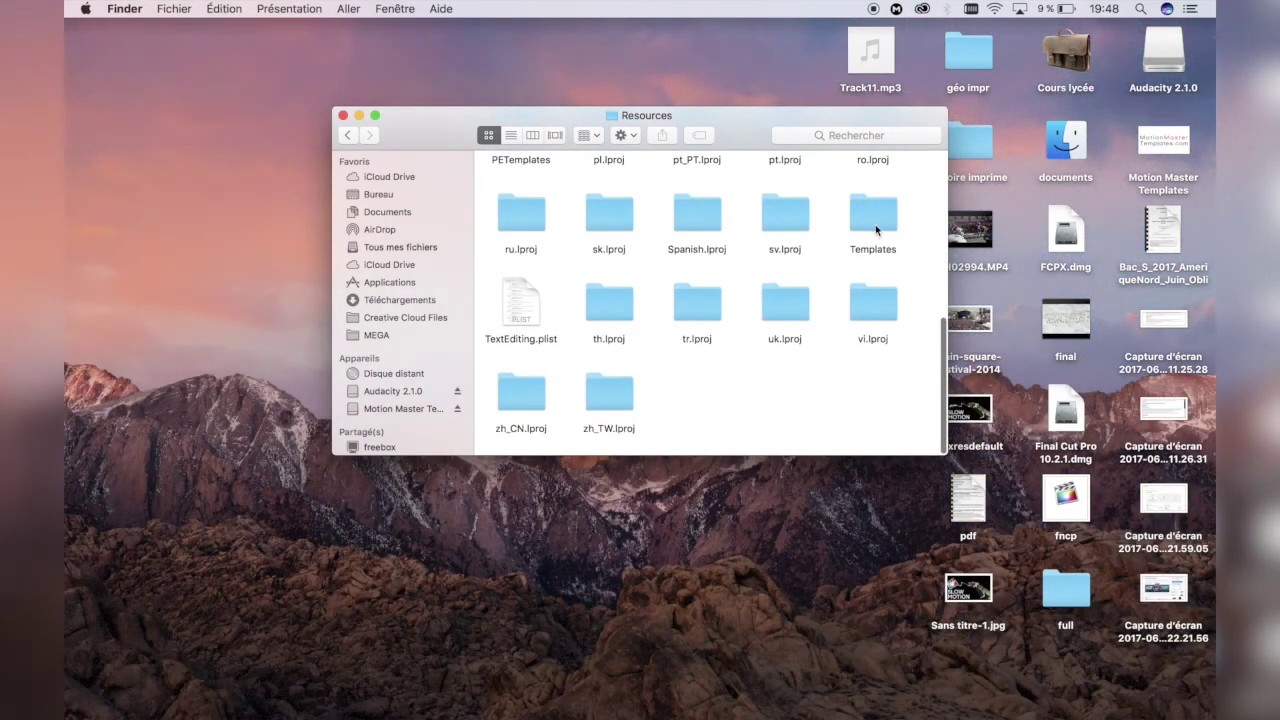
pyautogui.doubleClick(868, 214)
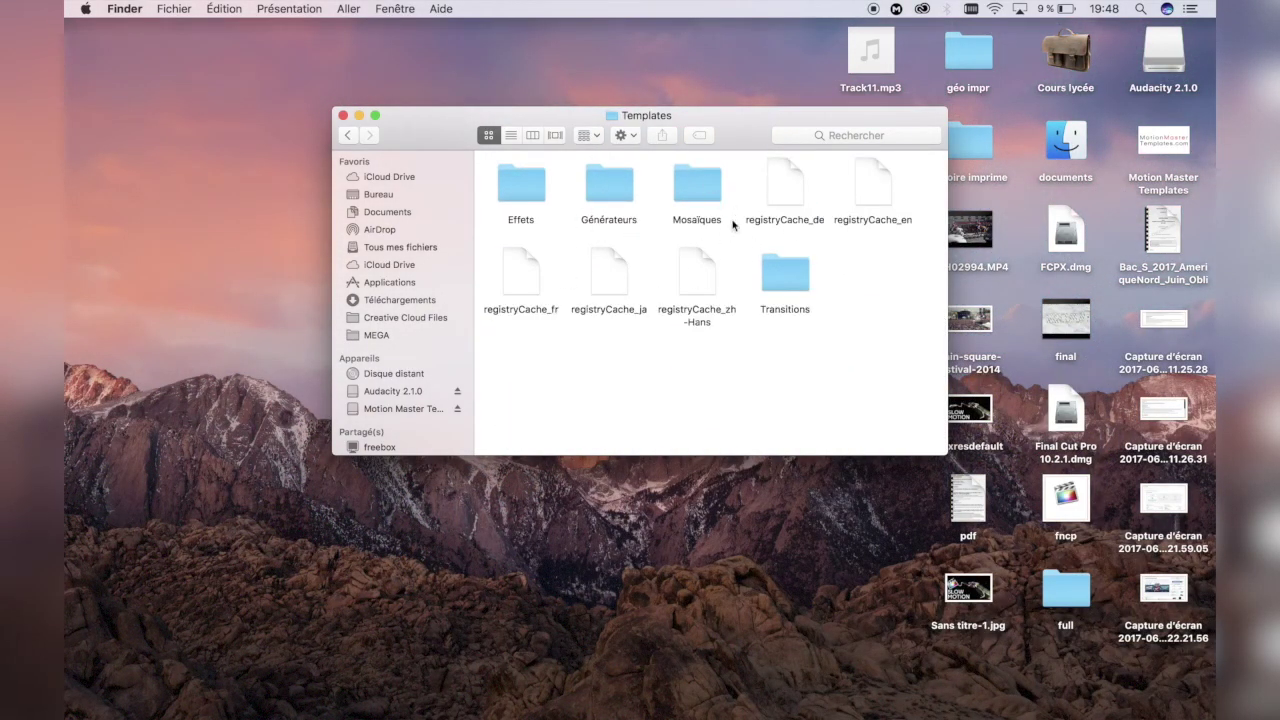
# Open the Transitions folder among the template categories.
pyautogui.click(515, 186)
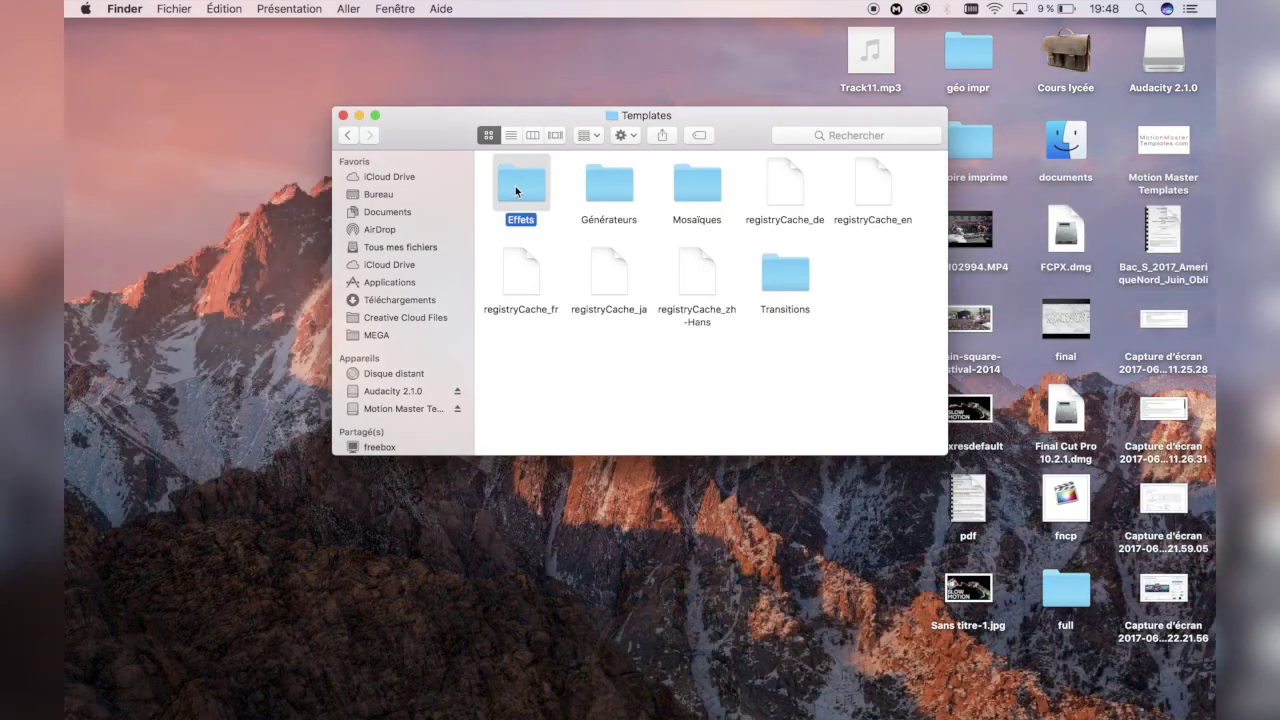
pyautogui.click(610, 202)
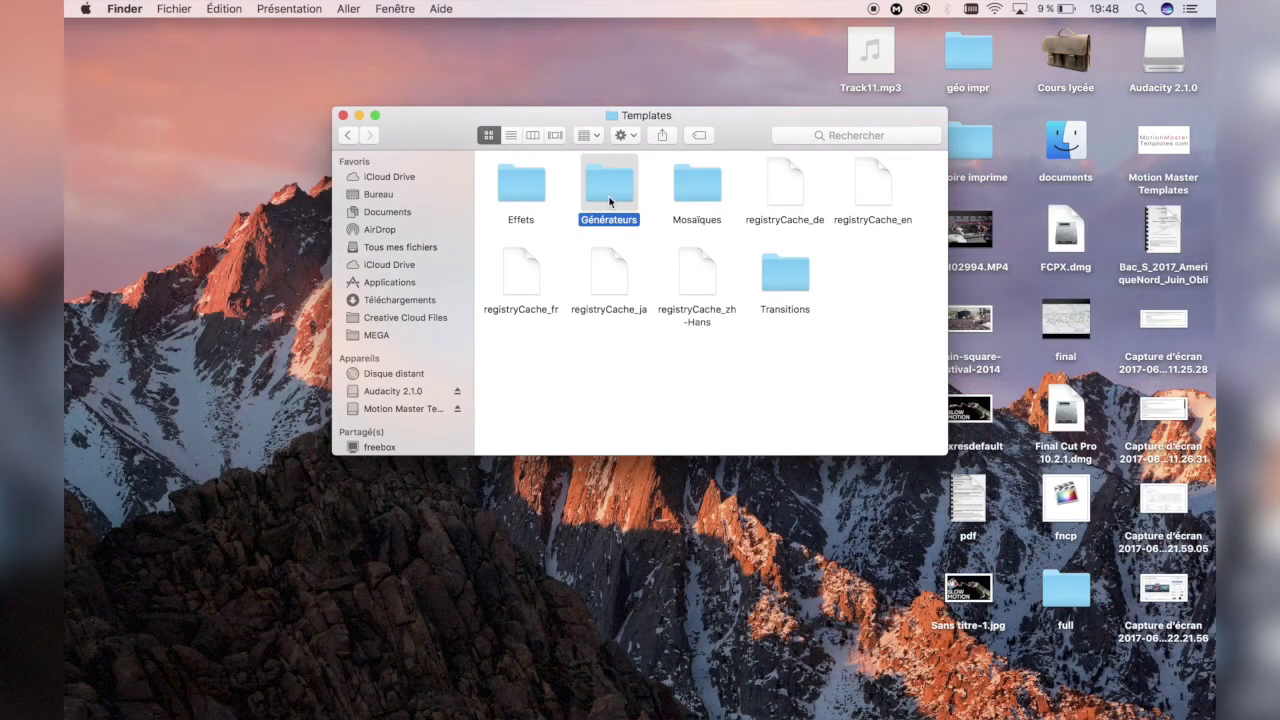
pyautogui.click(776, 287)
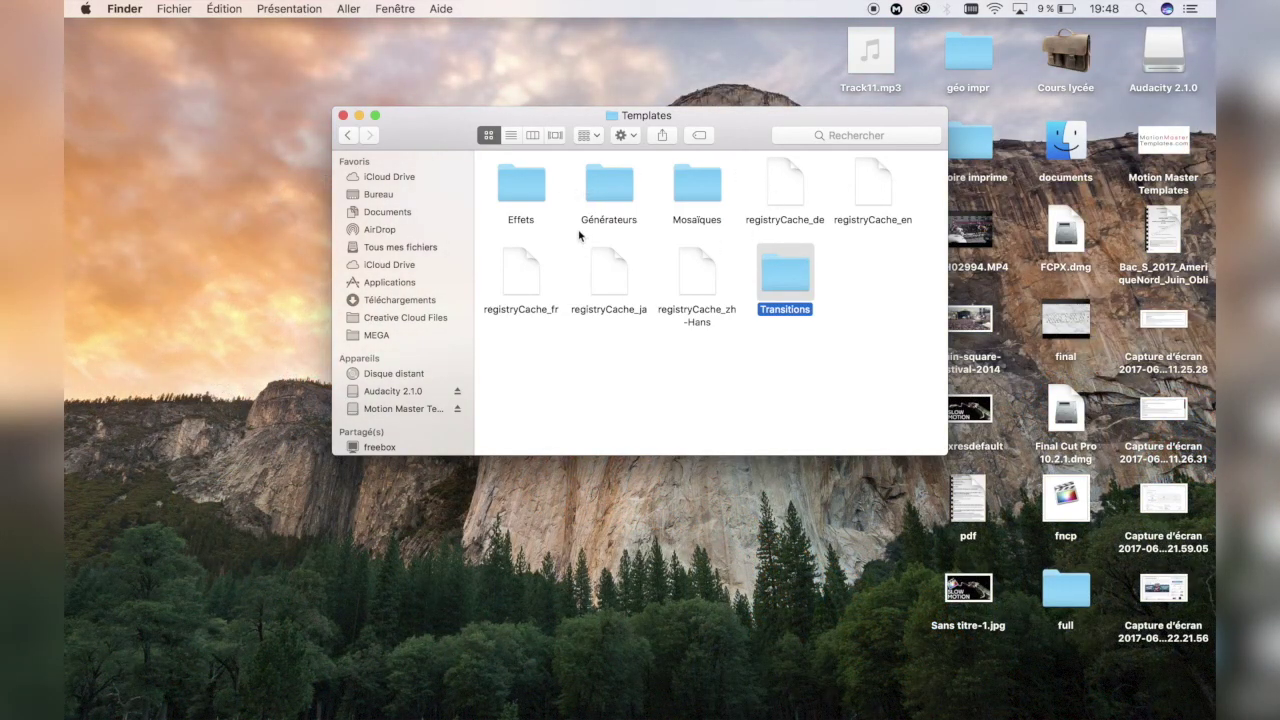
pyautogui.doubleClick(791, 285)
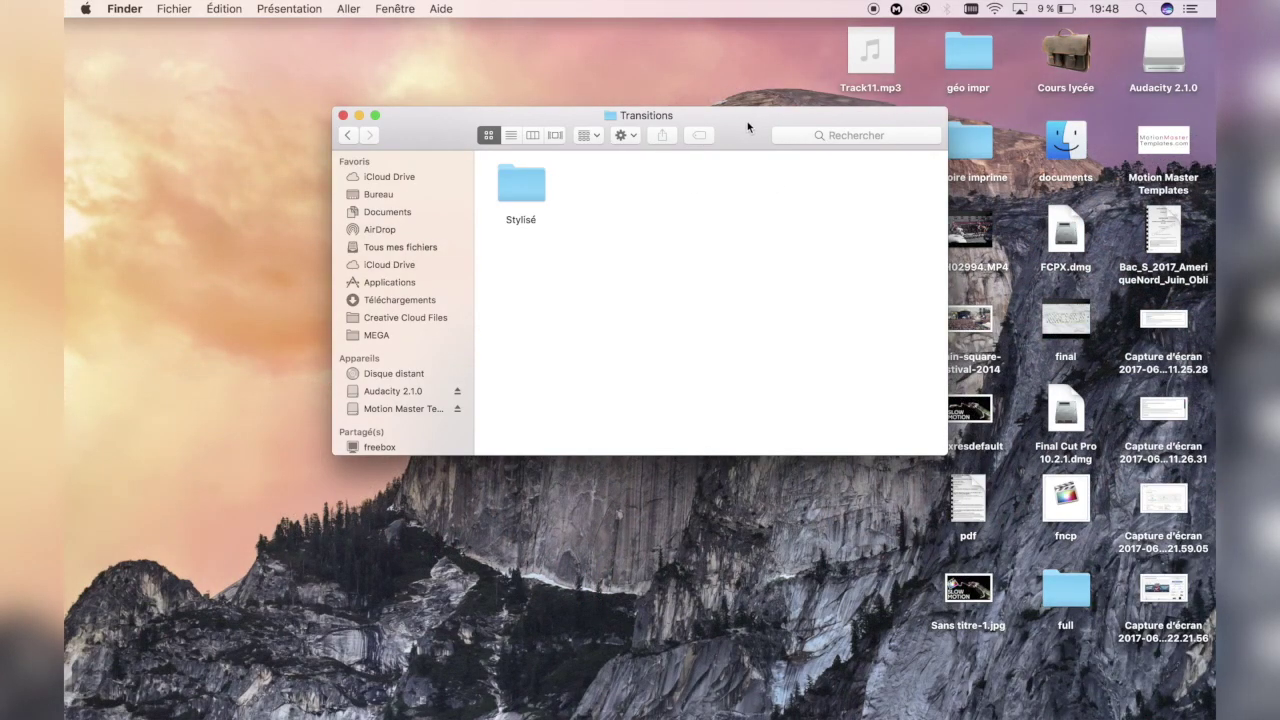
# Open the Stylisé folder with its window clear of the desktop folder, and move Wavy_slide_down into it.
pyautogui.moveTo(747, 121); pyautogui.dragTo(1040, 82)
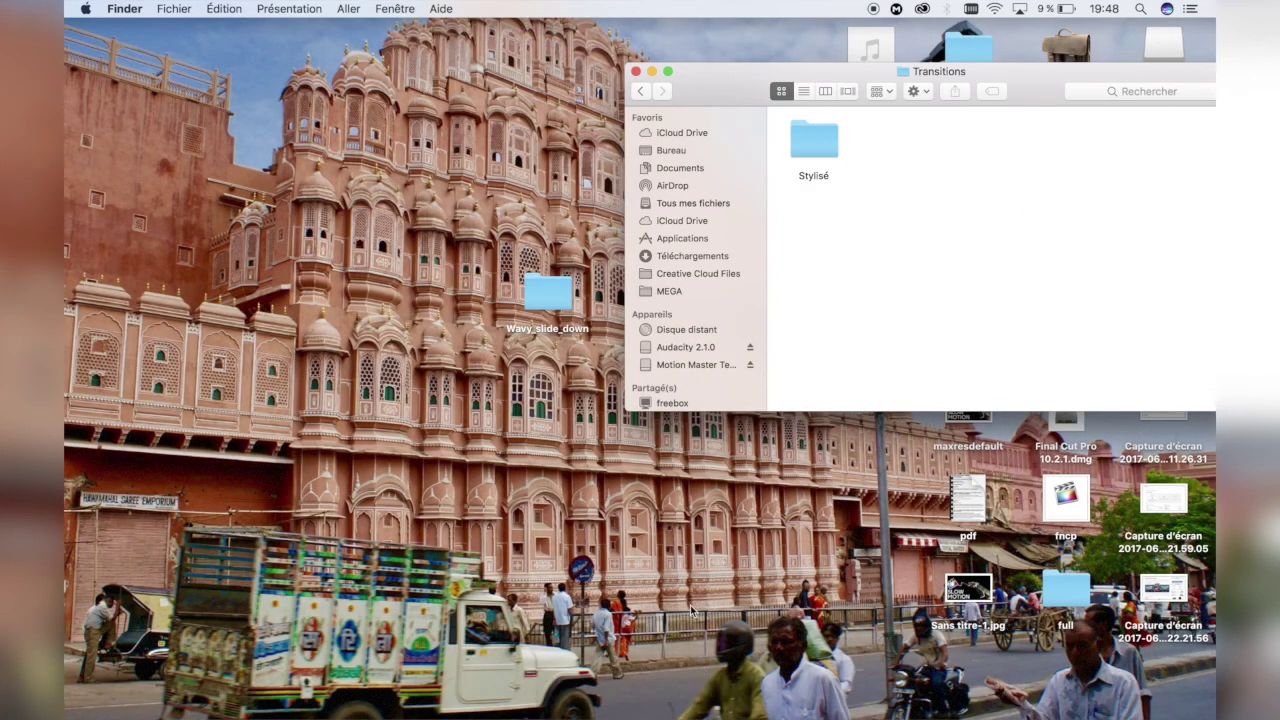
pyautogui.moveTo(710, 714)
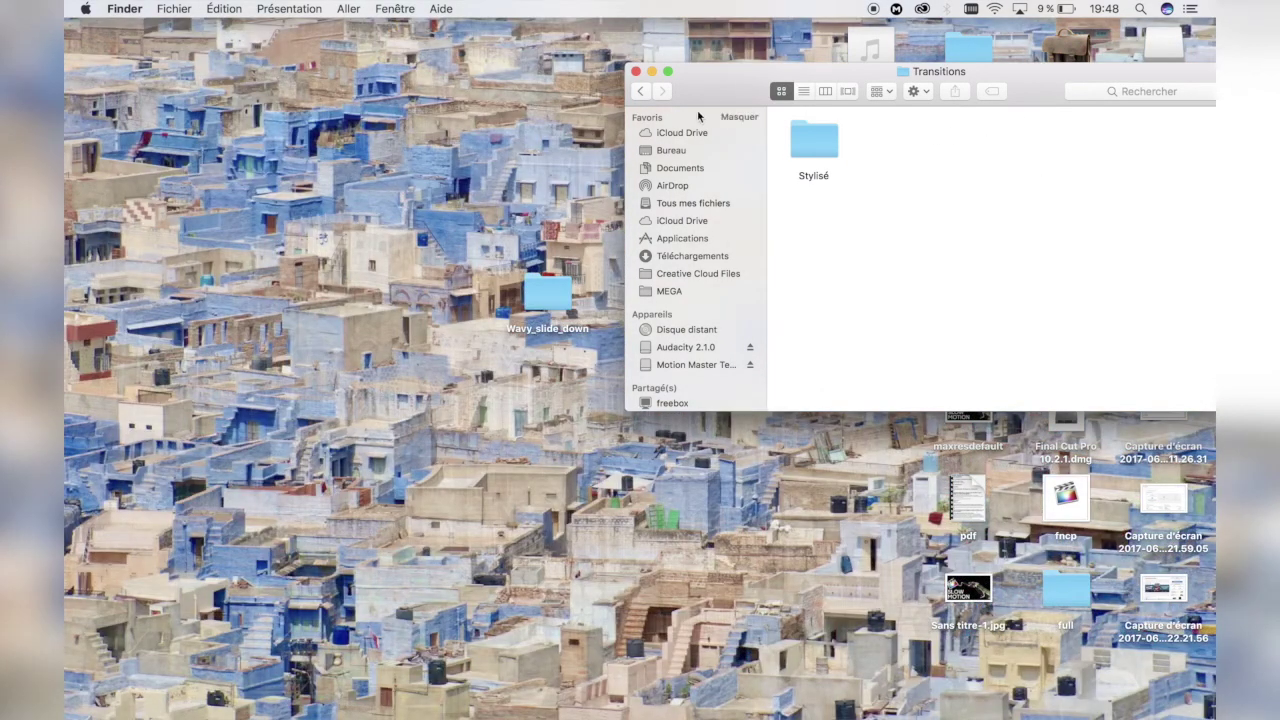
pyautogui.moveTo(739, 99); pyautogui.dragTo(698, 207)
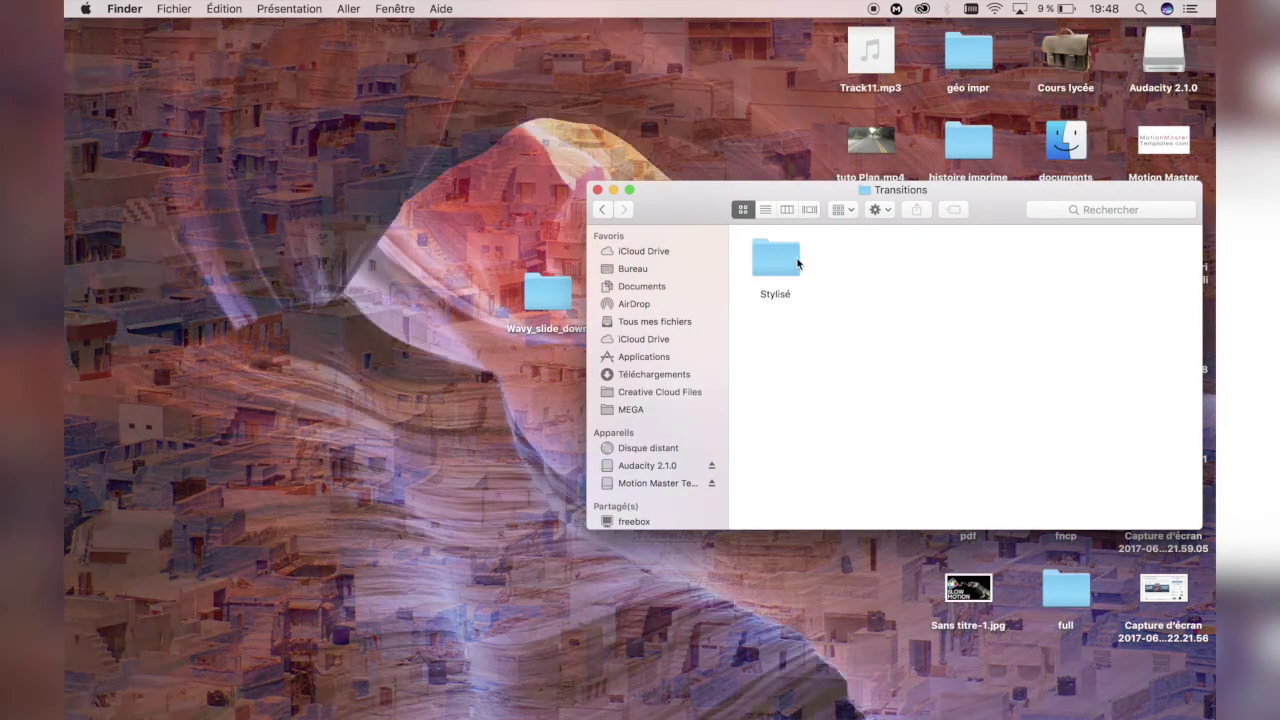
pyautogui.doubleClick(775, 258)
pyautogui.moveTo(717, 192); pyautogui.dragTo(597, 137)
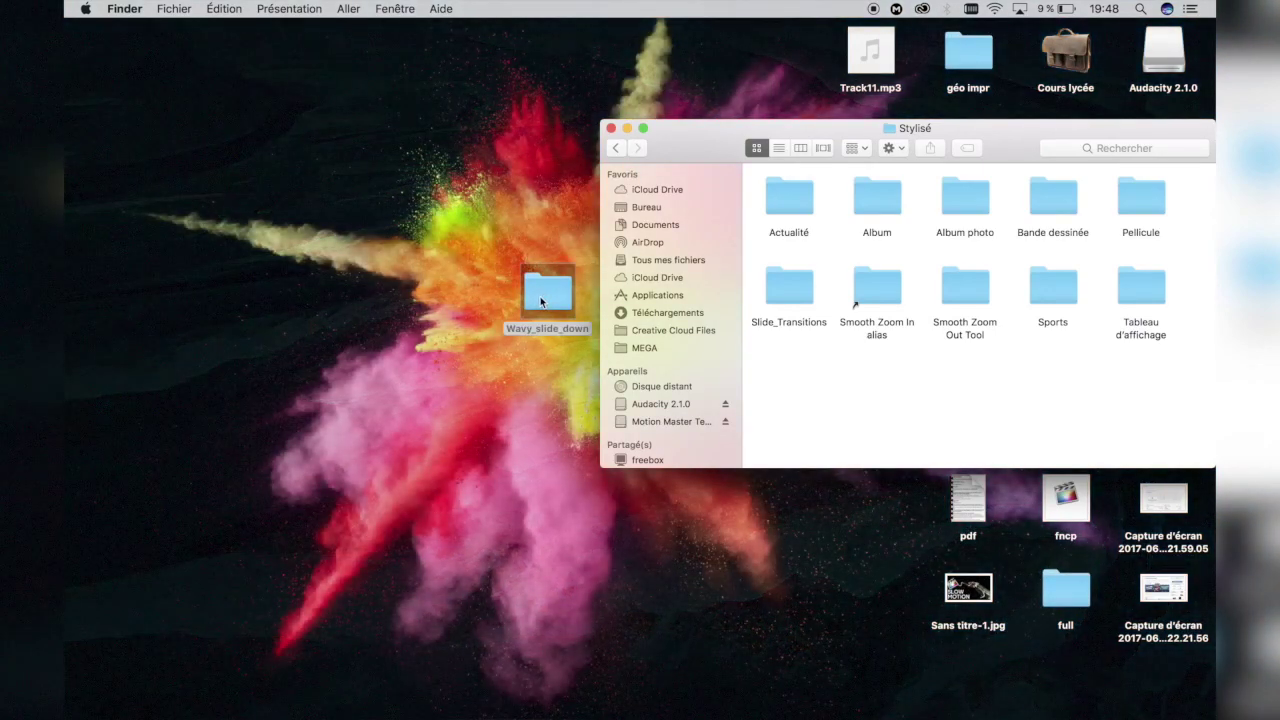
pyautogui.moveTo(540, 296); pyautogui.dragTo(778, 375)
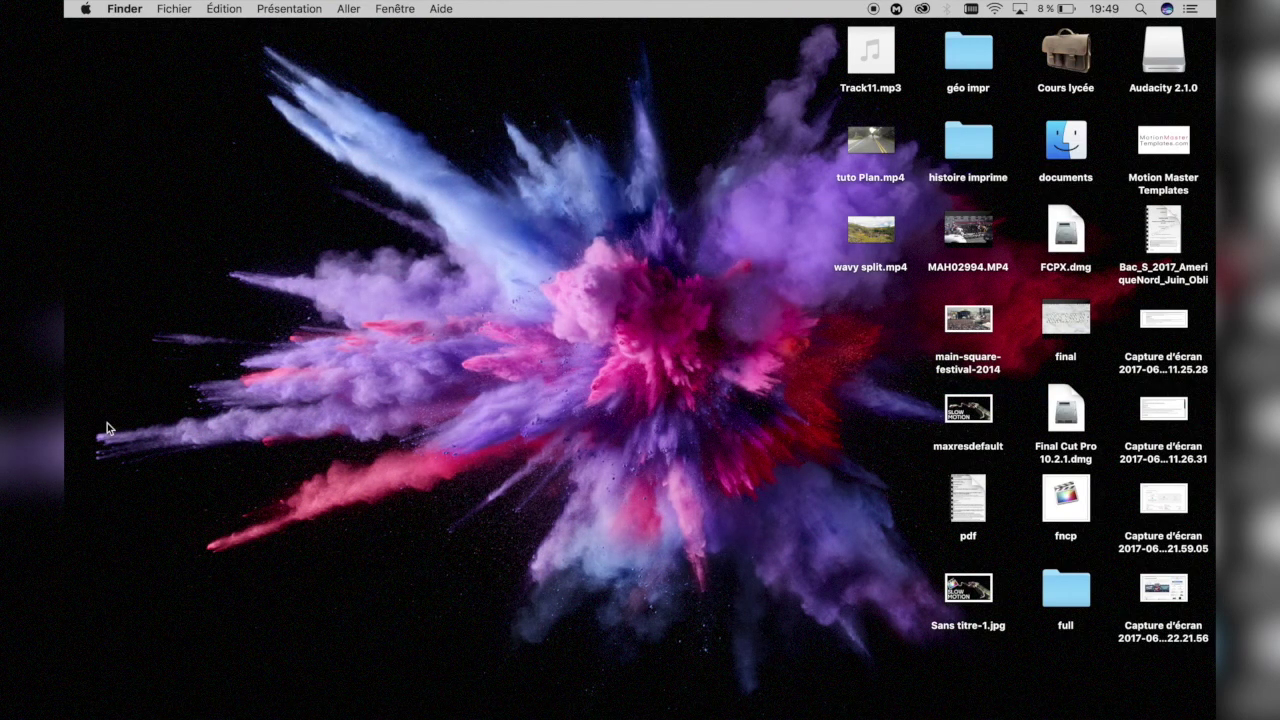
# Force Finder to relaunch and confirm the relaunch.
pyautogui.hotkey('ctrl', 'alt', 'Escape')
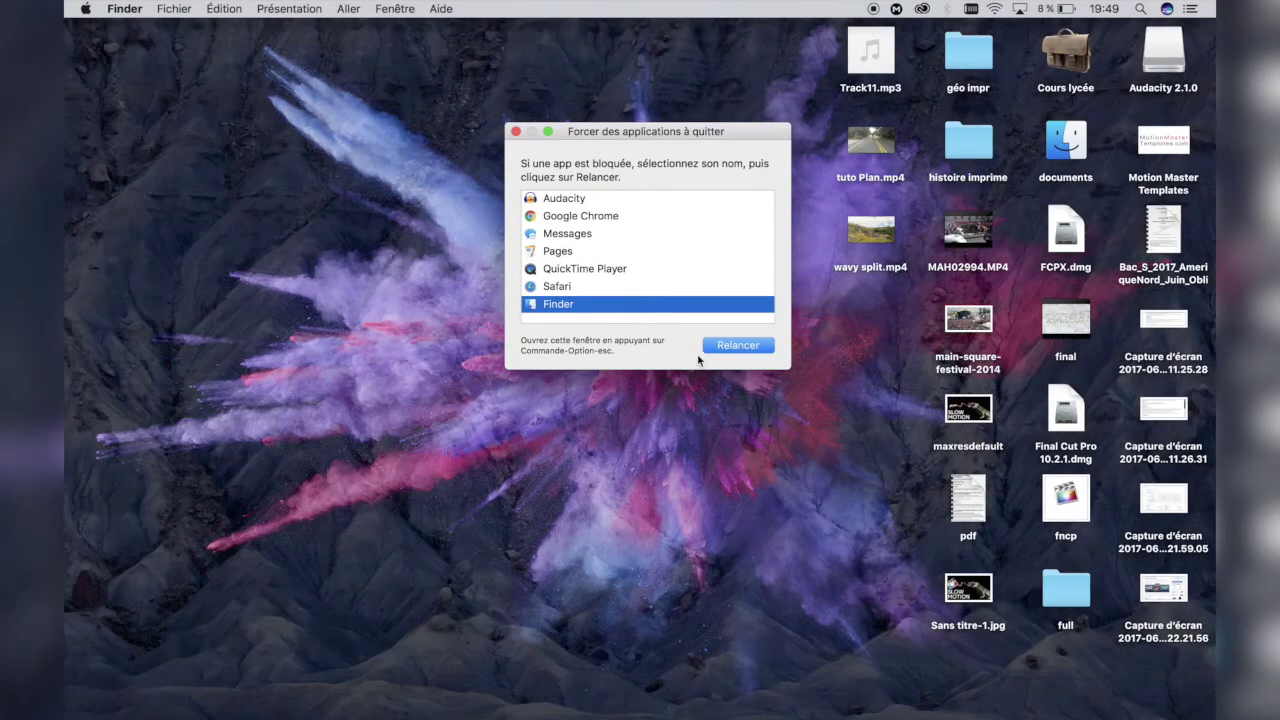
pyautogui.click(737, 344)
pyautogui.click(760, 208)
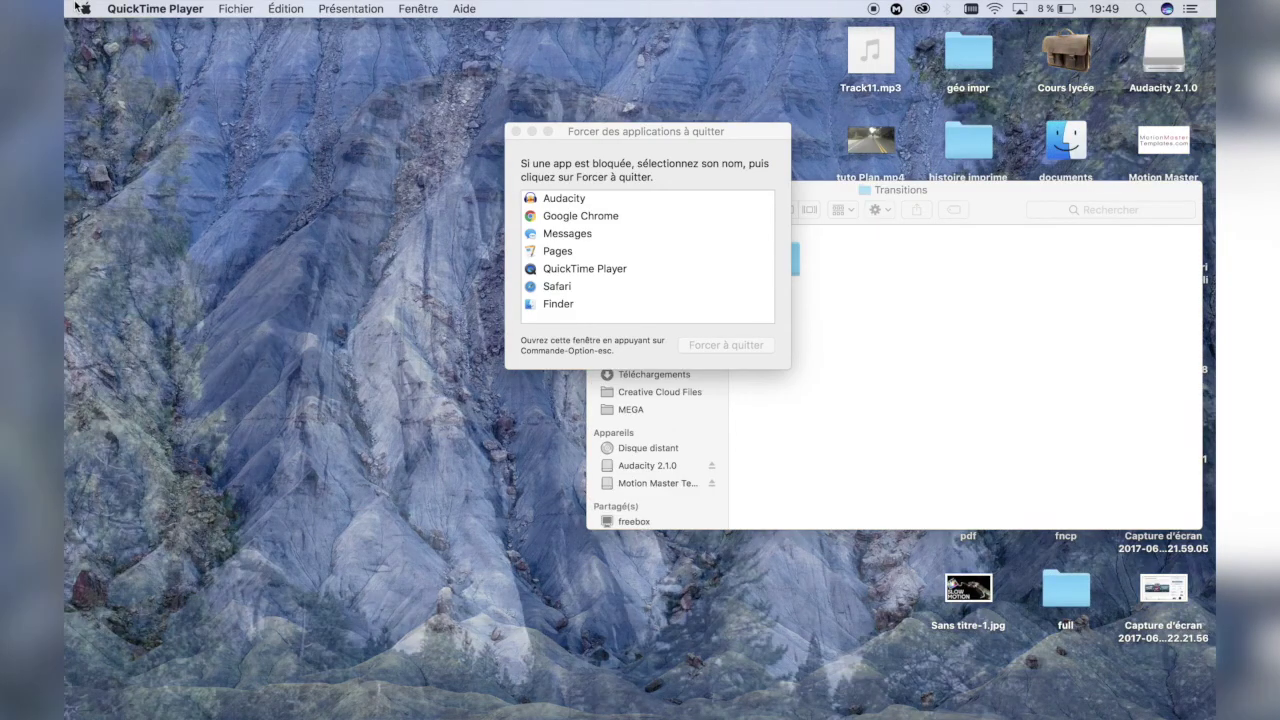
# Call up the Force Quit window again from the system commands and close it.
pyautogui.click(155, 8)
pyautogui.moveTo(88, 6)
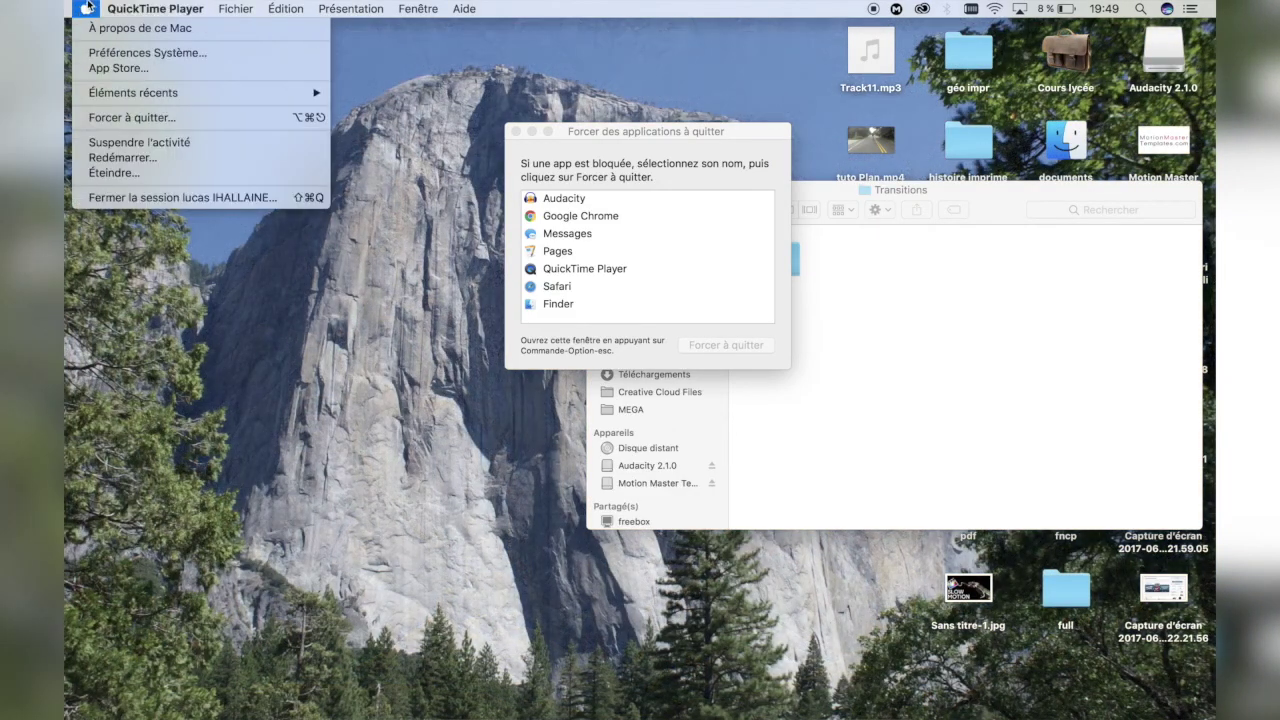
pyautogui.click(108, 118)
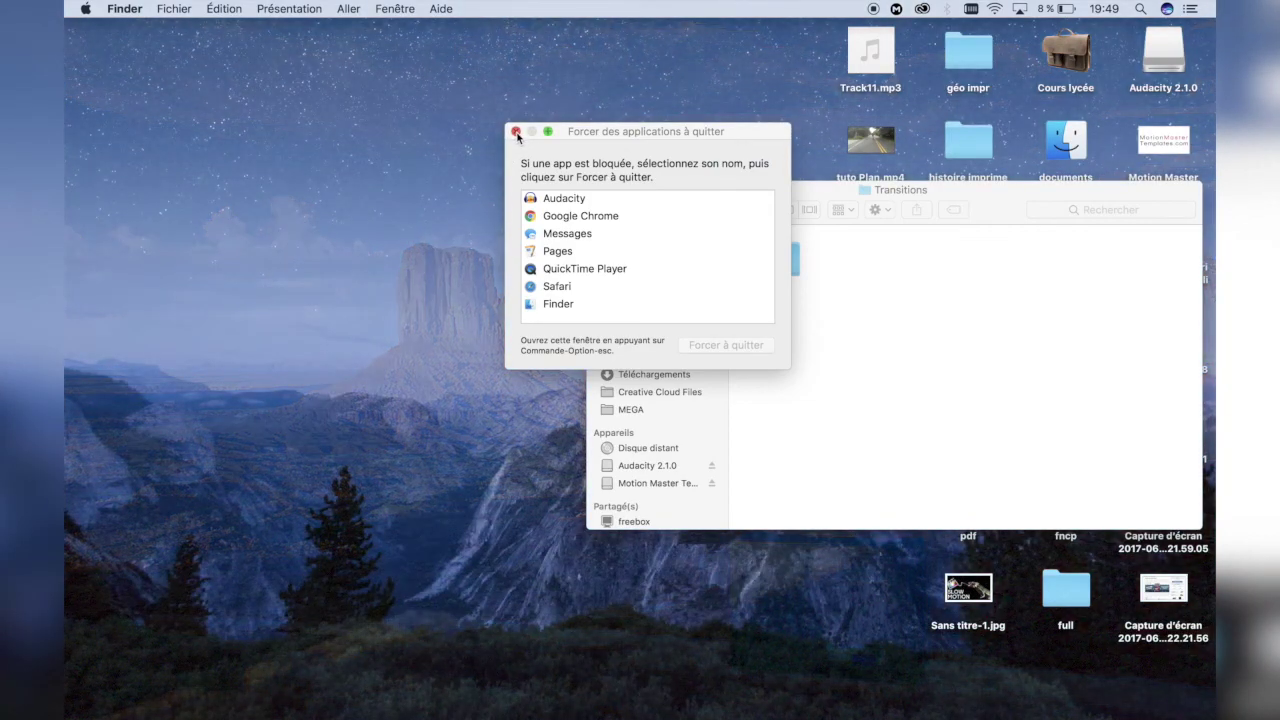
pyautogui.click(516, 132)
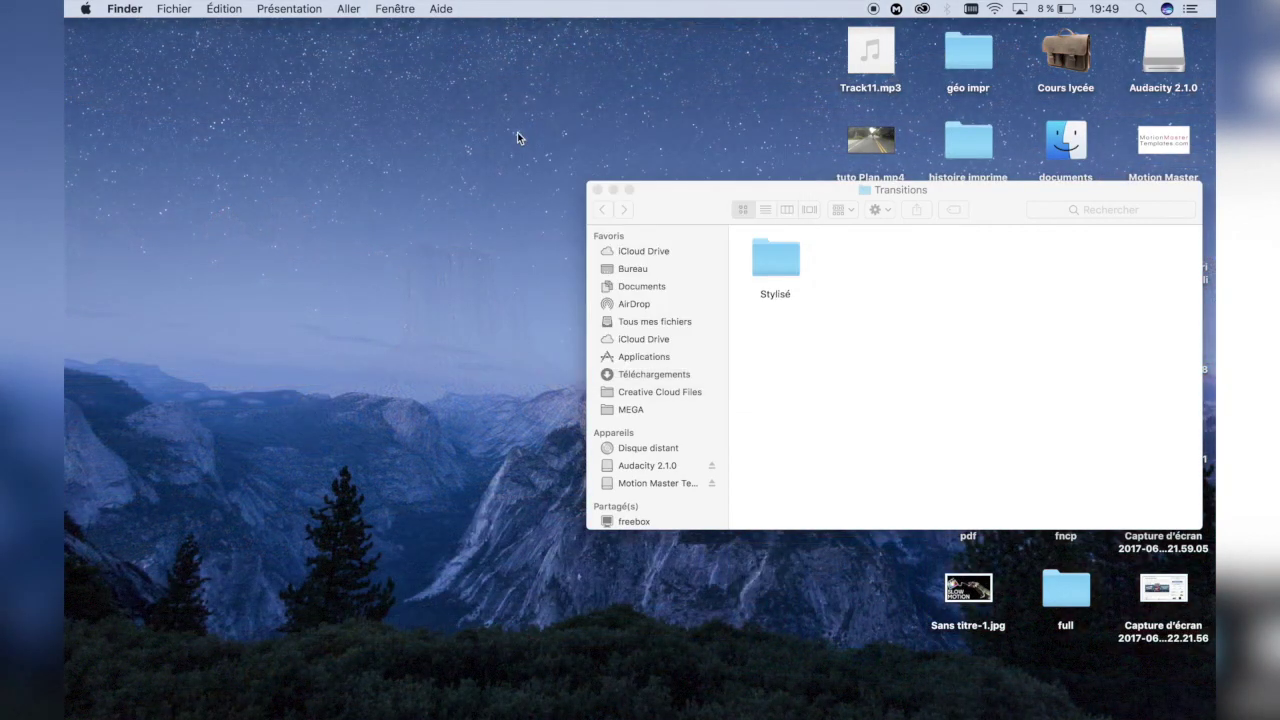
# Reposition and close the Transitions folder window, and open Launchpad.
pyautogui.moveTo(697, 207); pyautogui.dragTo(538, 197)
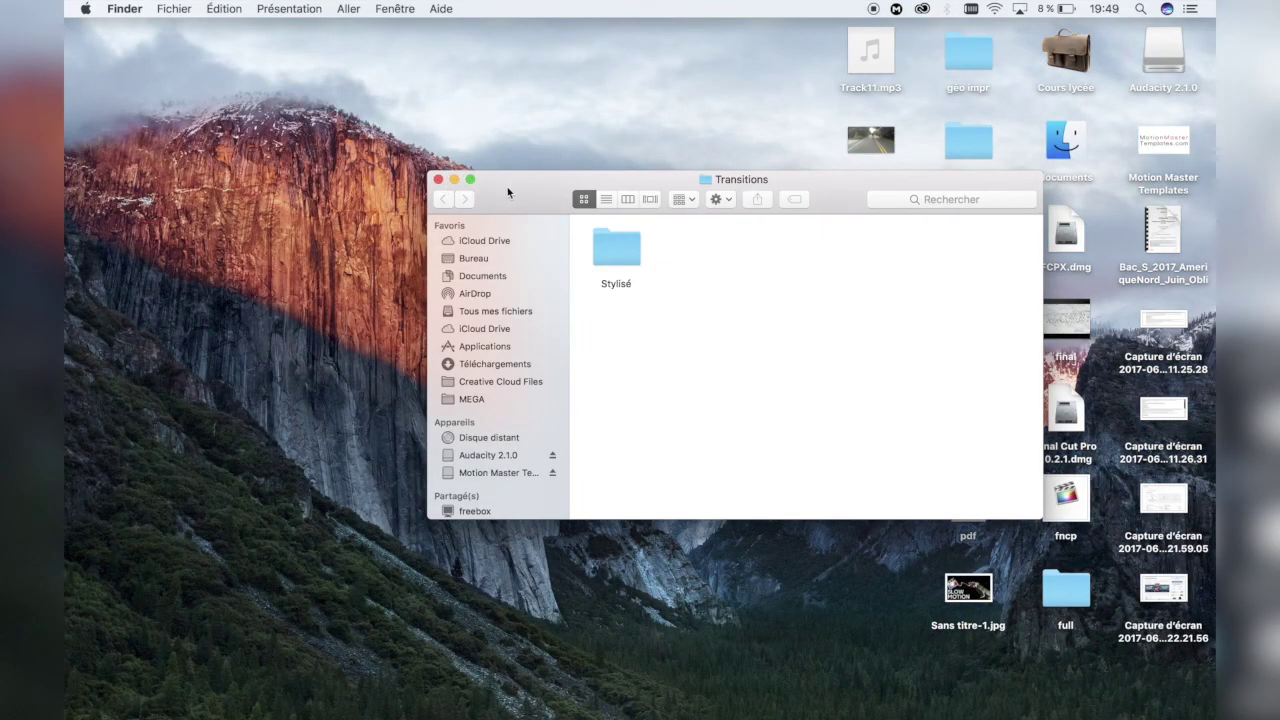
pyautogui.moveTo(508, 192); pyautogui.dragTo(469, 191)
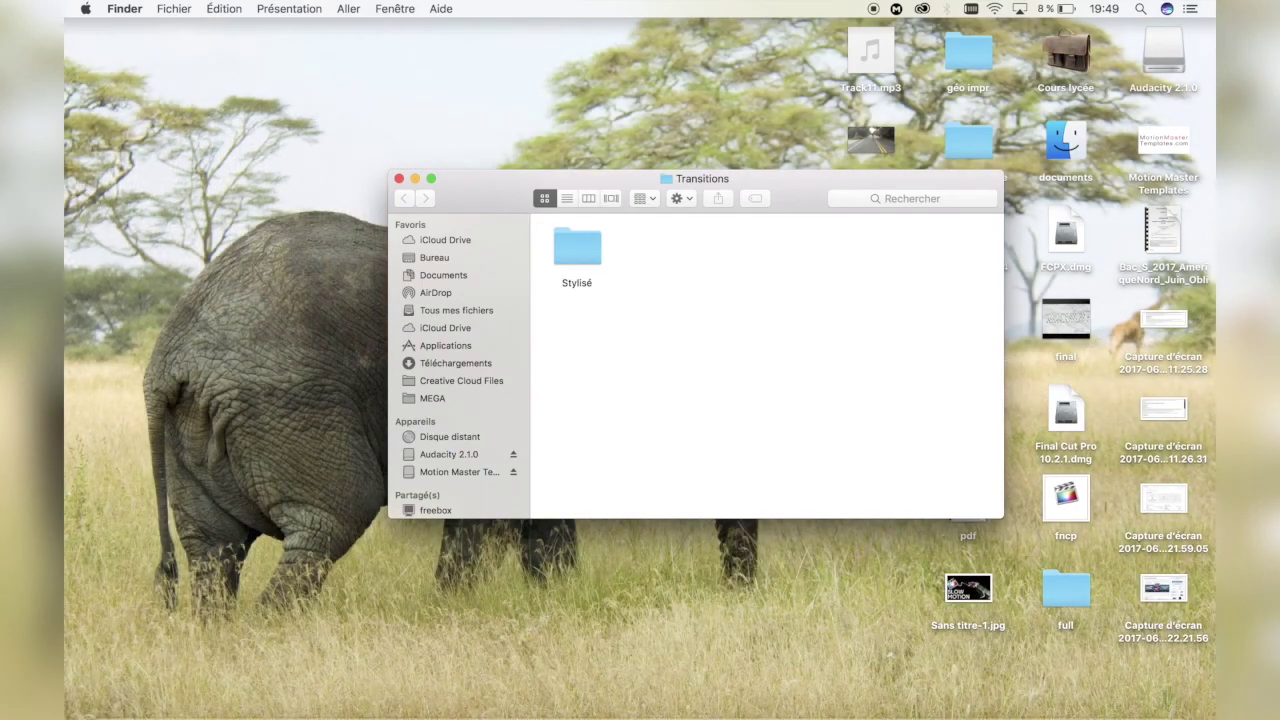
pyautogui.click(399, 179)
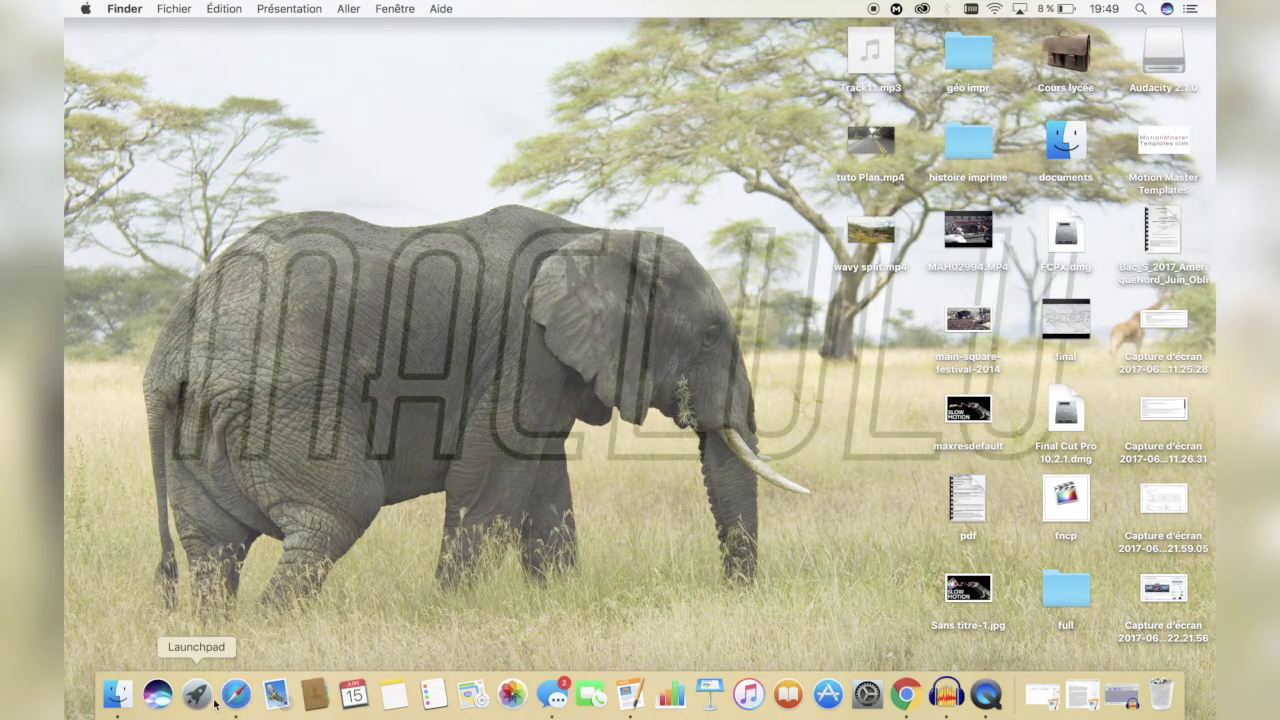
pyautogui.click(196, 714)
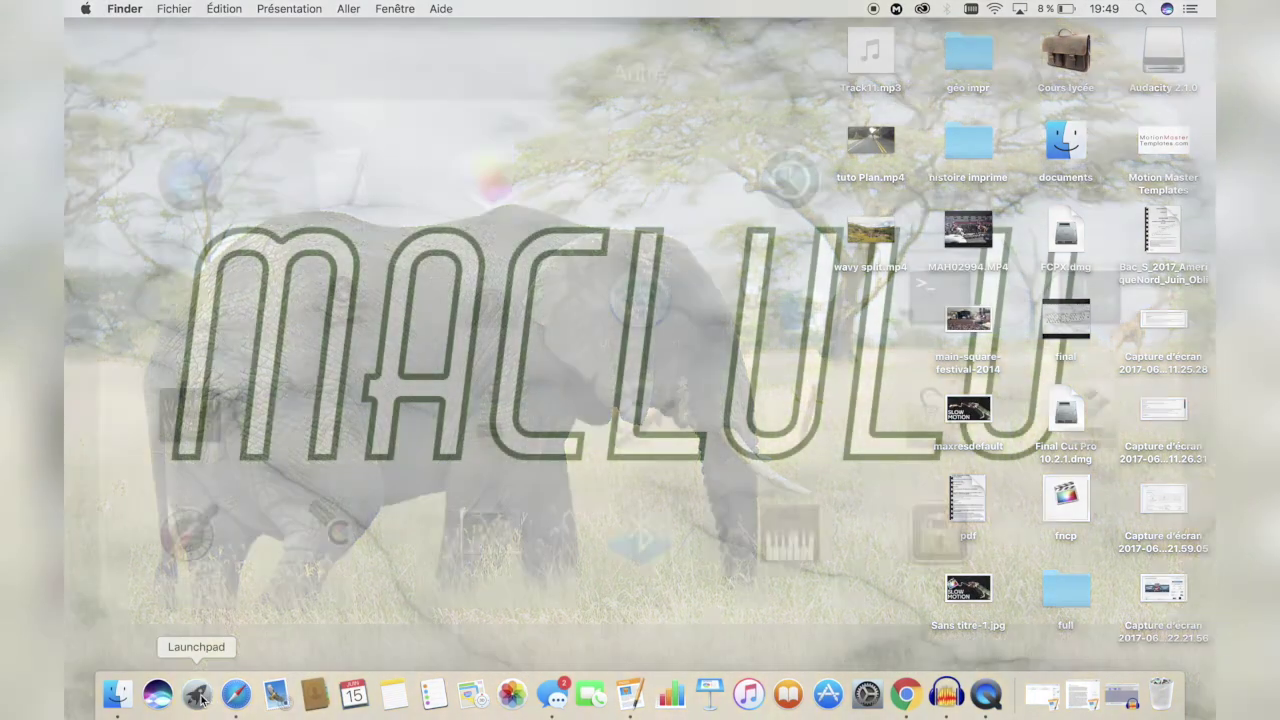
# Launch Final Cut Pro from the second Launchpad page, reposition its window and make it full screen.
pyautogui.click(403, 97)
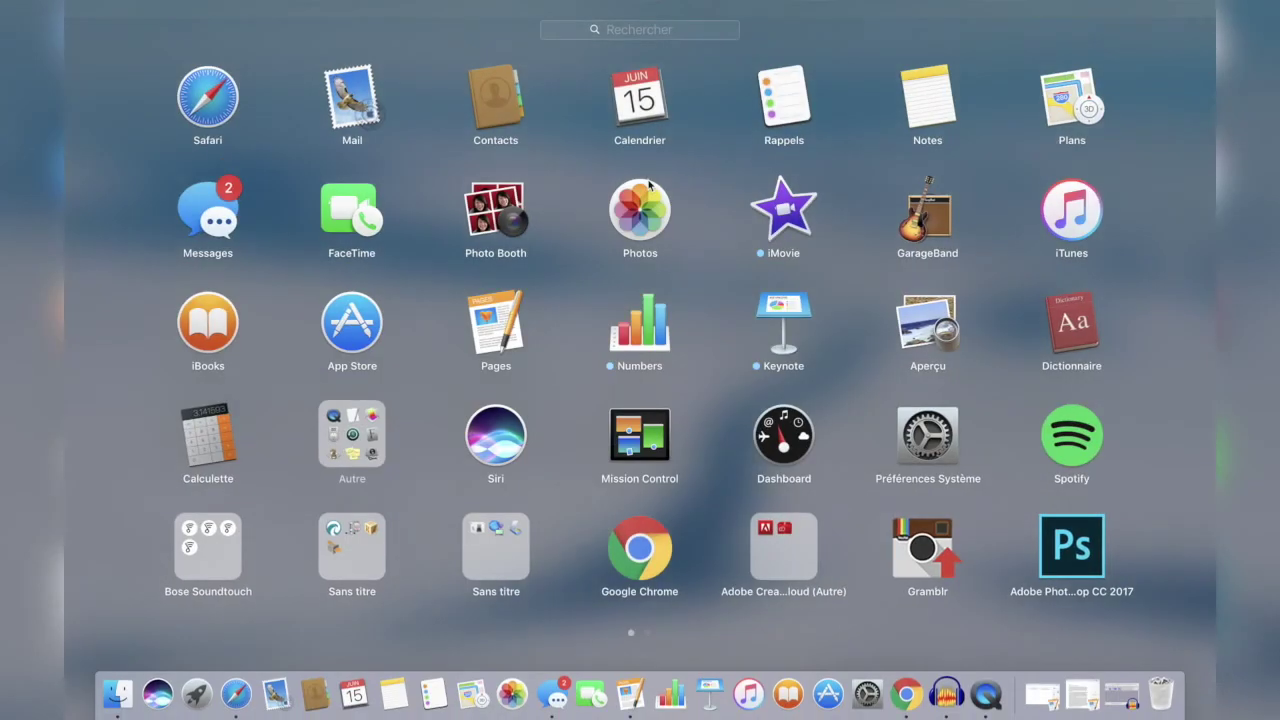
pyautogui.hscroll(5, 640, 186)
pyautogui.click(487, 111)
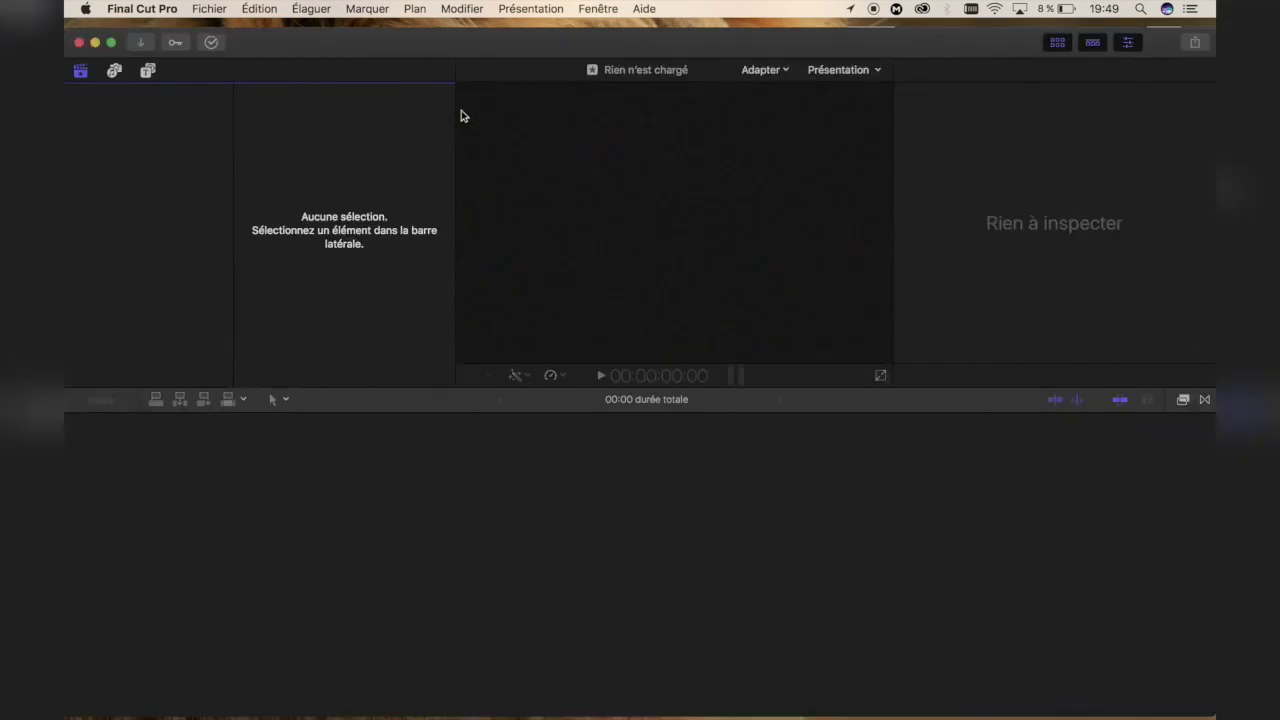
pyautogui.moveTo(417, 49); pyautogui.dragTo(473, 35)
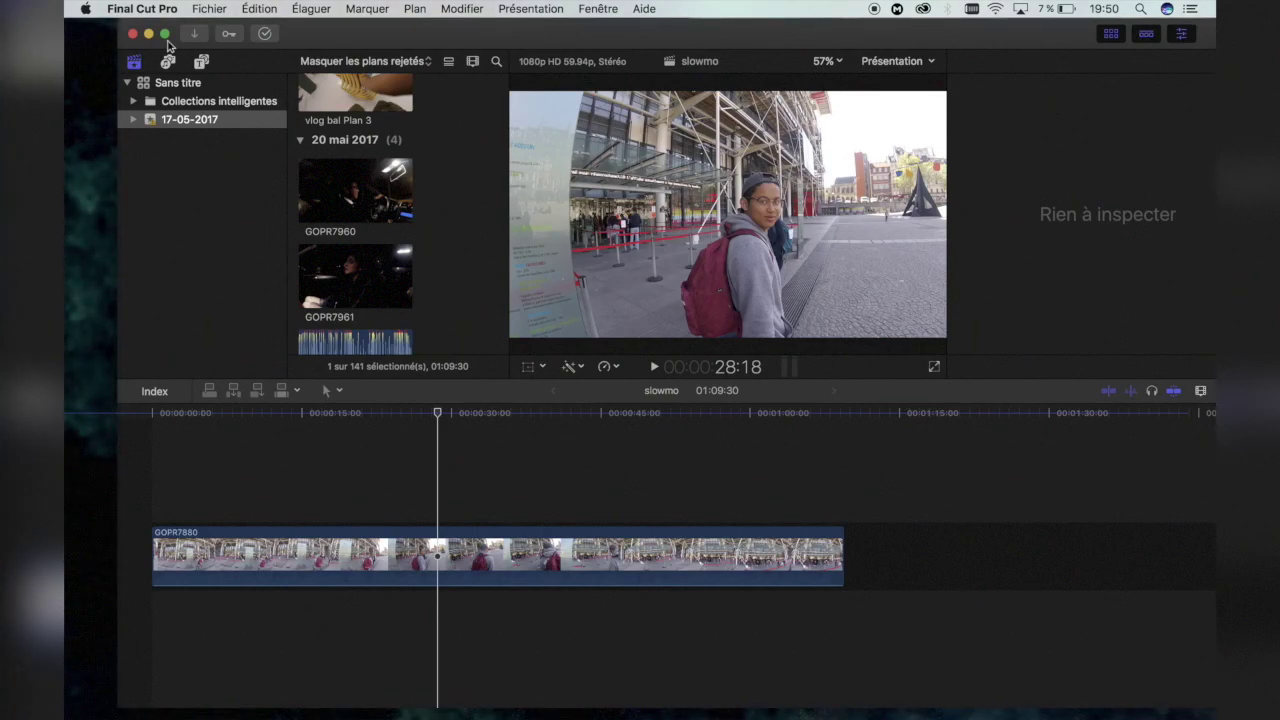
pyautogui.click(165, 34)
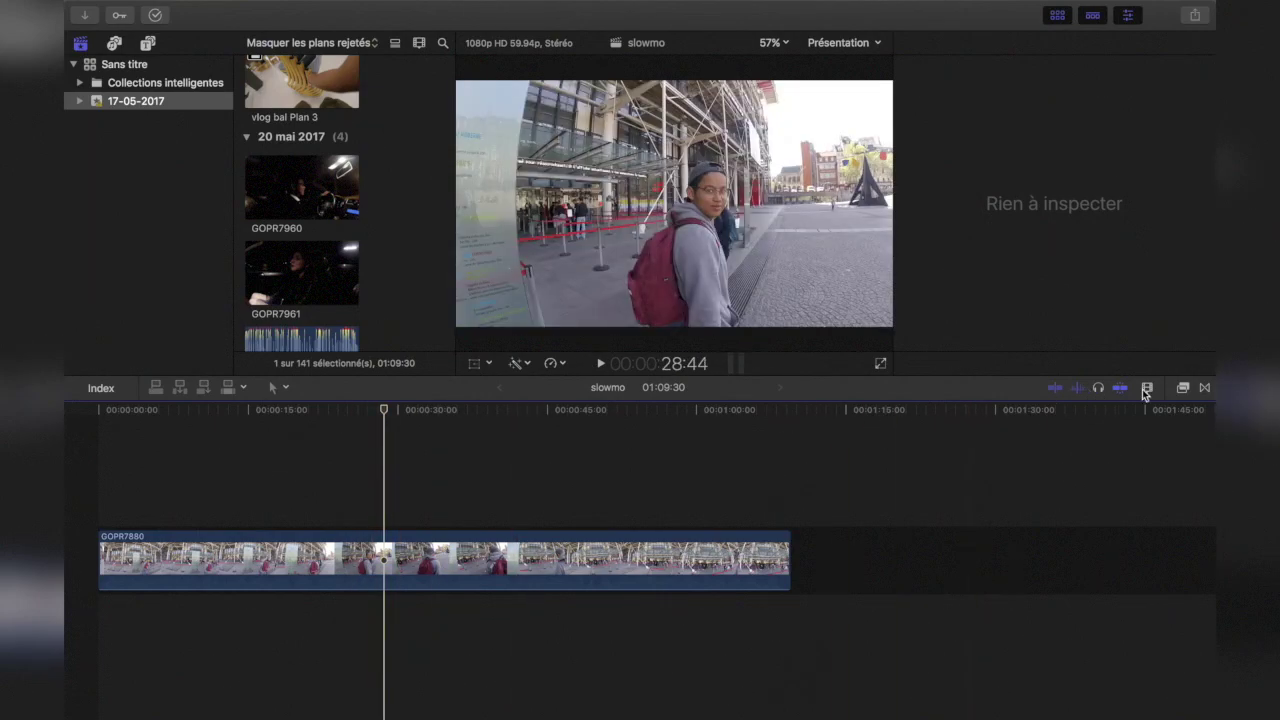
# Show the installed transitions and apply Wavy slide down from the Stylisé category to the end of the GOPR7880 clip.
pyautogui.click(1183, 389)
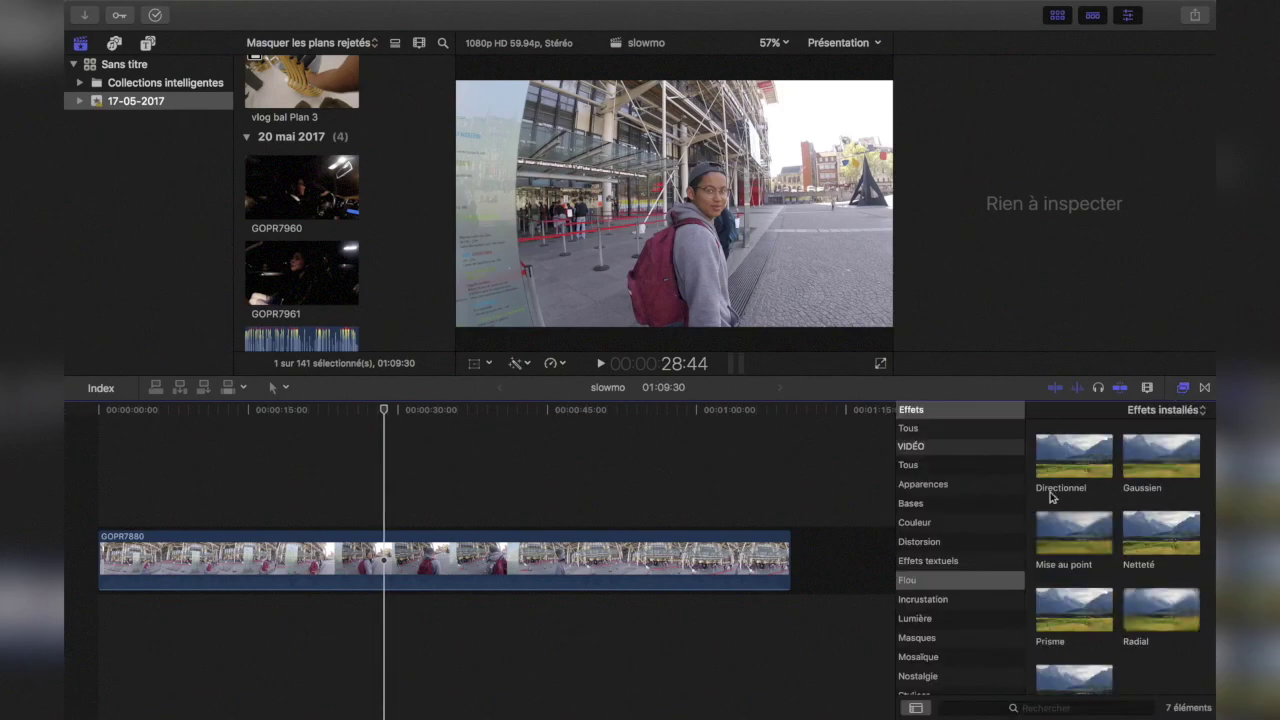
pyautogui.click(1205, 389)
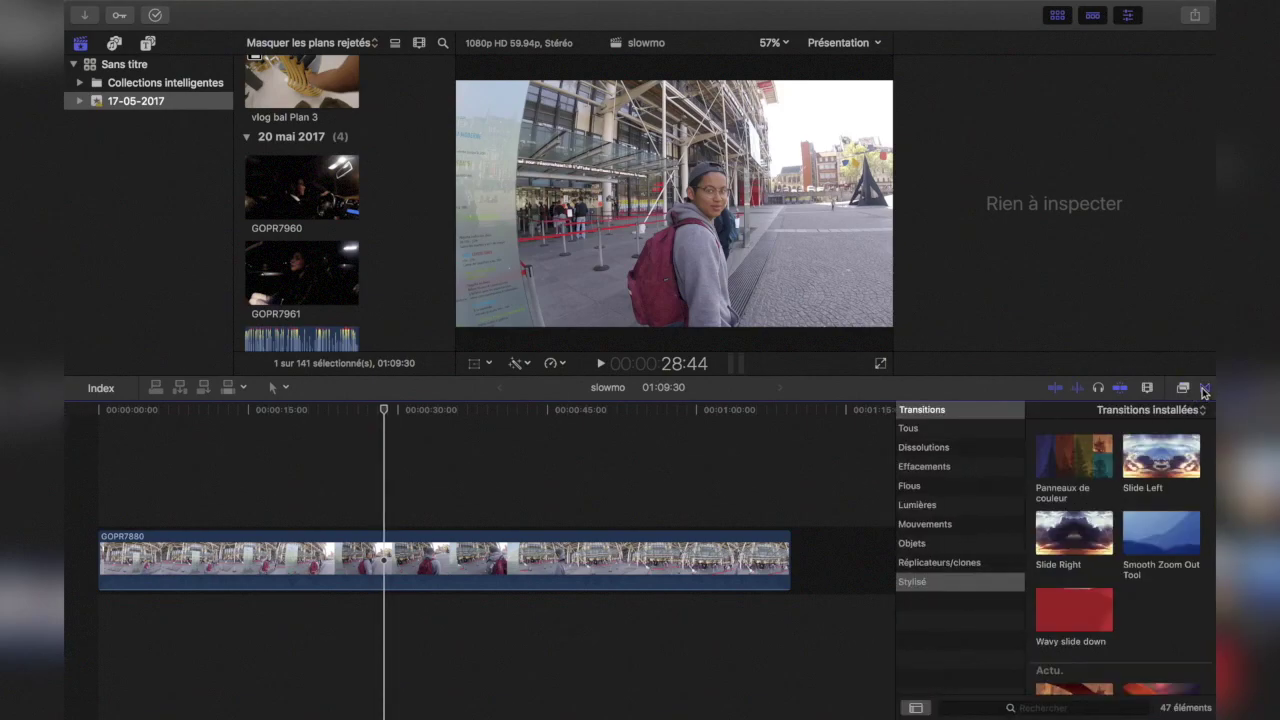
pyautogui.click(1054, 618)
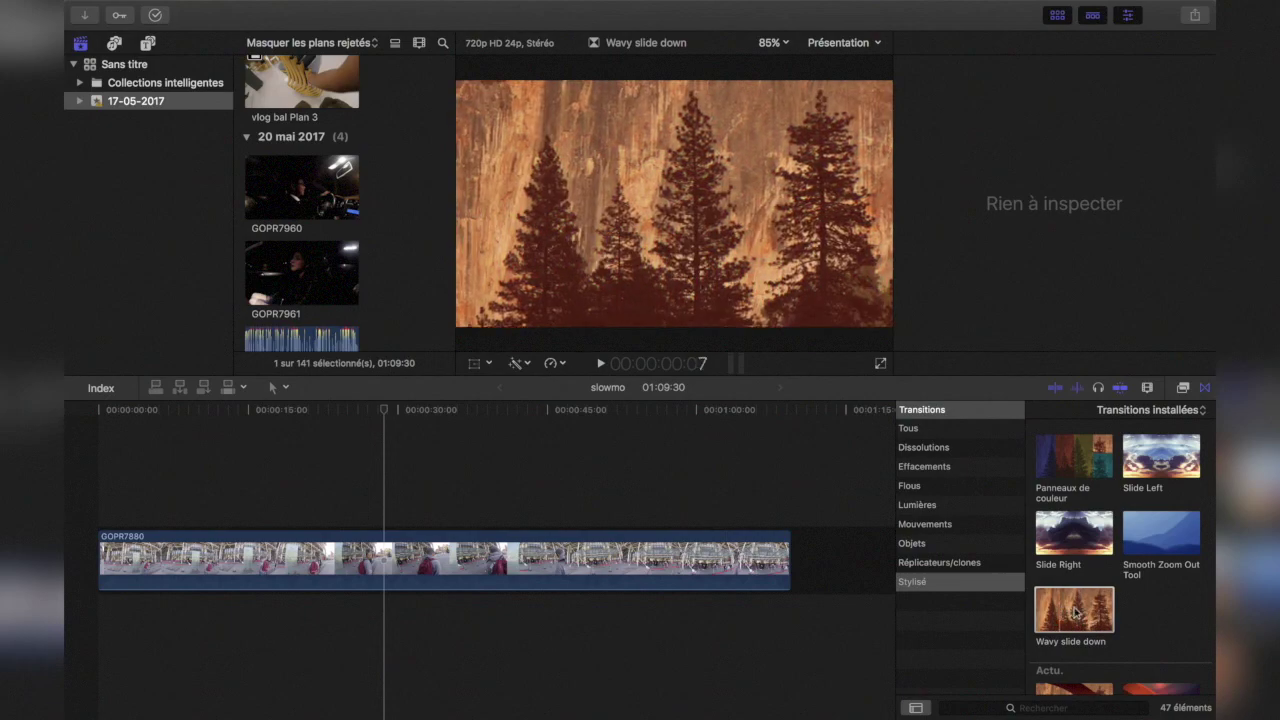
pyautogui.moveTo(1054, 621)
pyautogui.mouseDown()
pyautogui.moveTo(1050, 596)
pyautogui.moveTo(770, 540)
pyautogui.mouseUp()
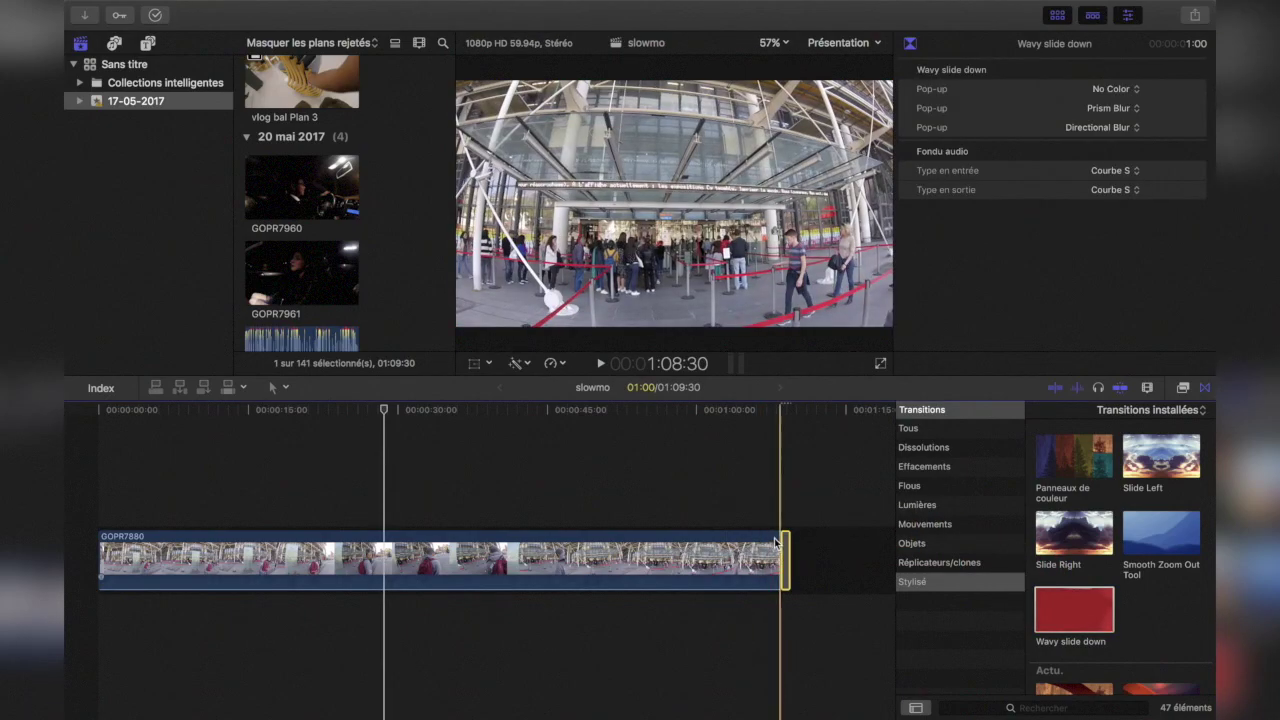
# Hide the transitions browser with the playhead at the end of the clip, and switch back to the desktop.
pyautogui.press('End')
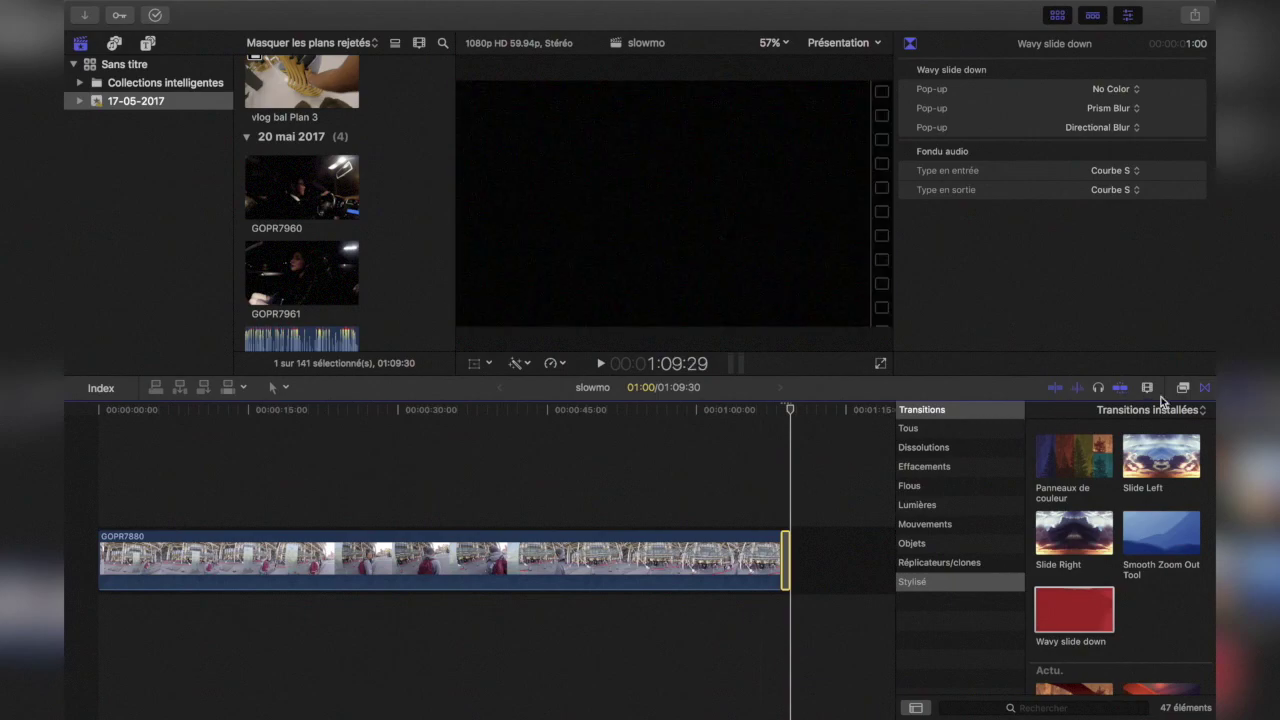
pyautogui.click(1206, 390)
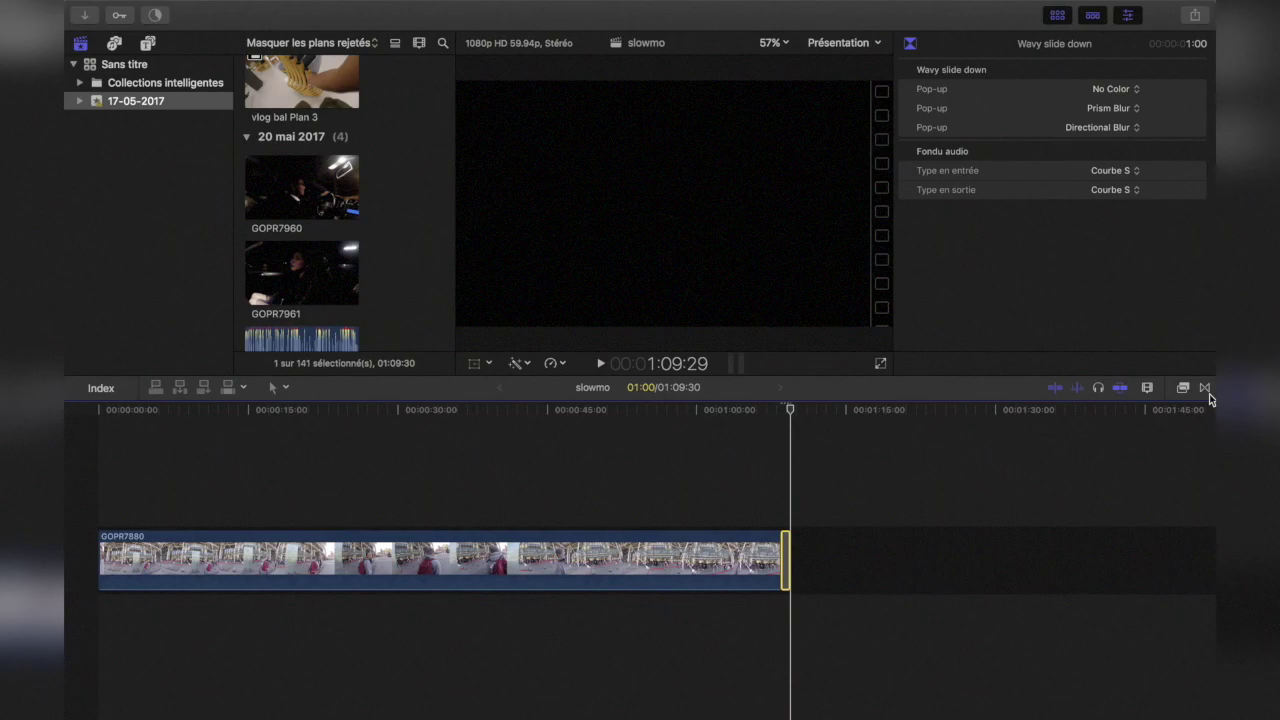
pyautogui.hotkey('ctrl', 'Left')
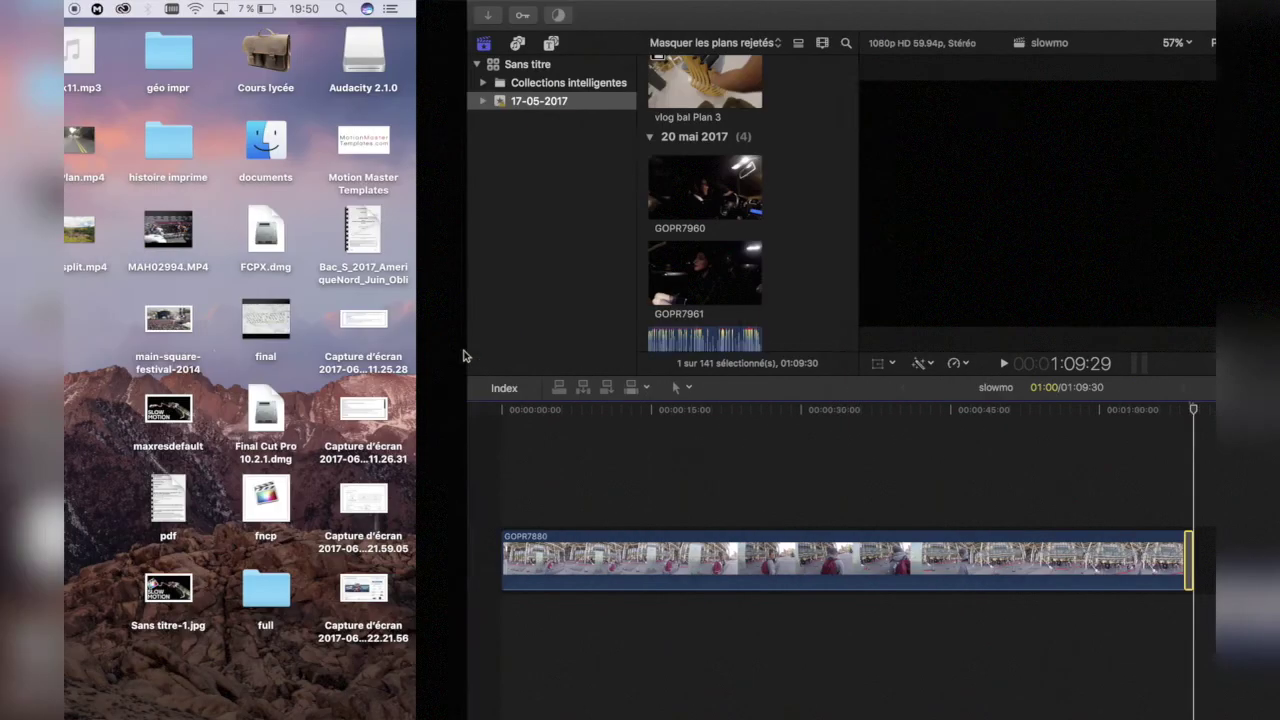